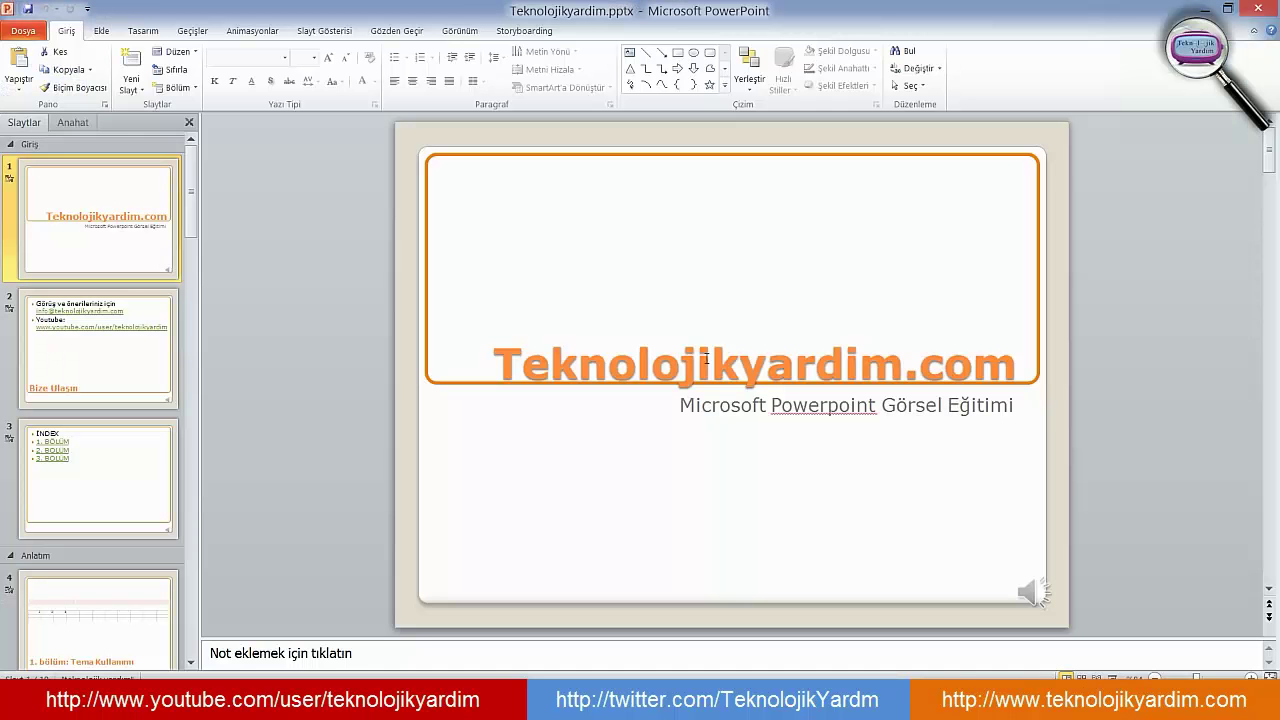
- In Save As (F12), set Teknolojikyardim.pdf on the desktop to PDF with Standard optimization
left_click(20, 31)
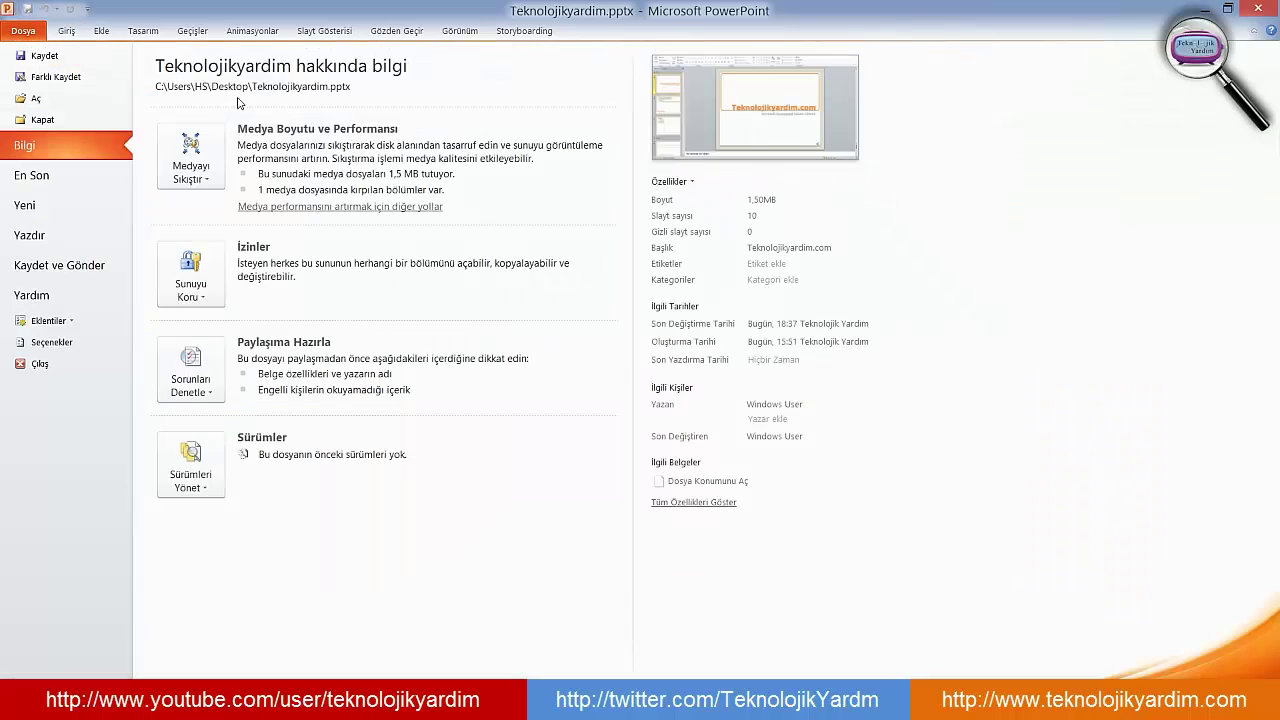
key("Escape")
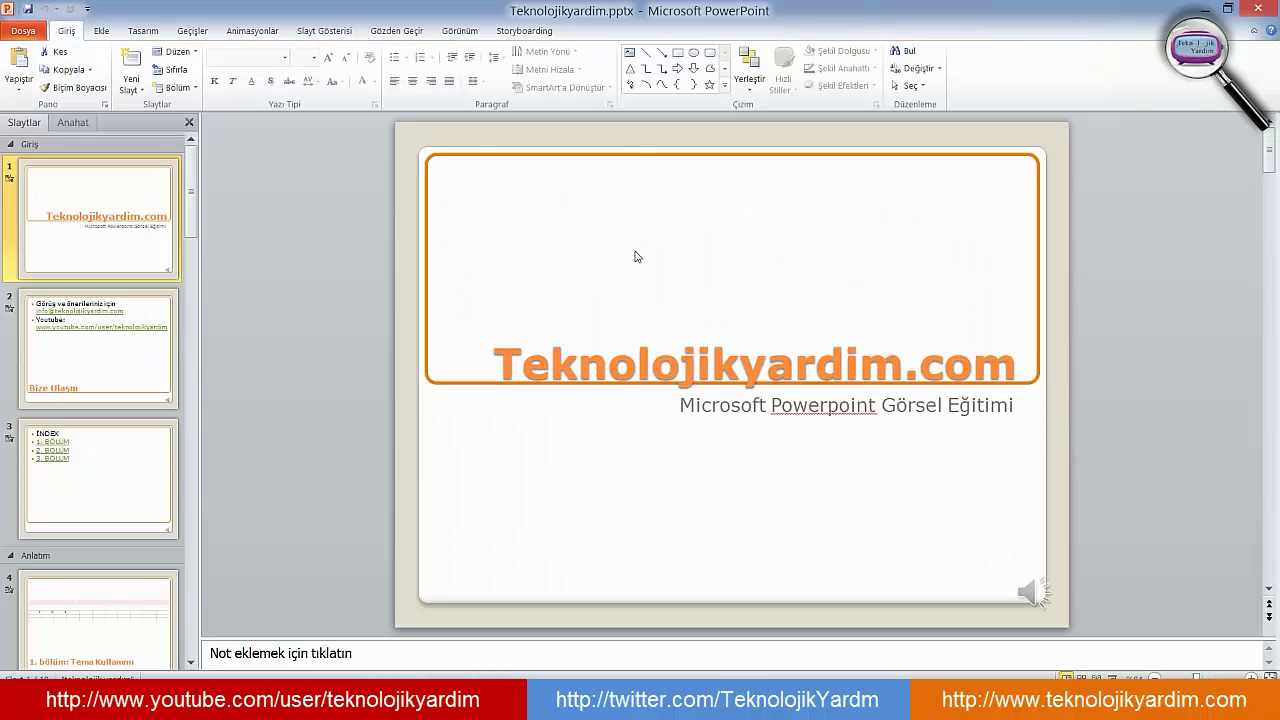
key("F12")
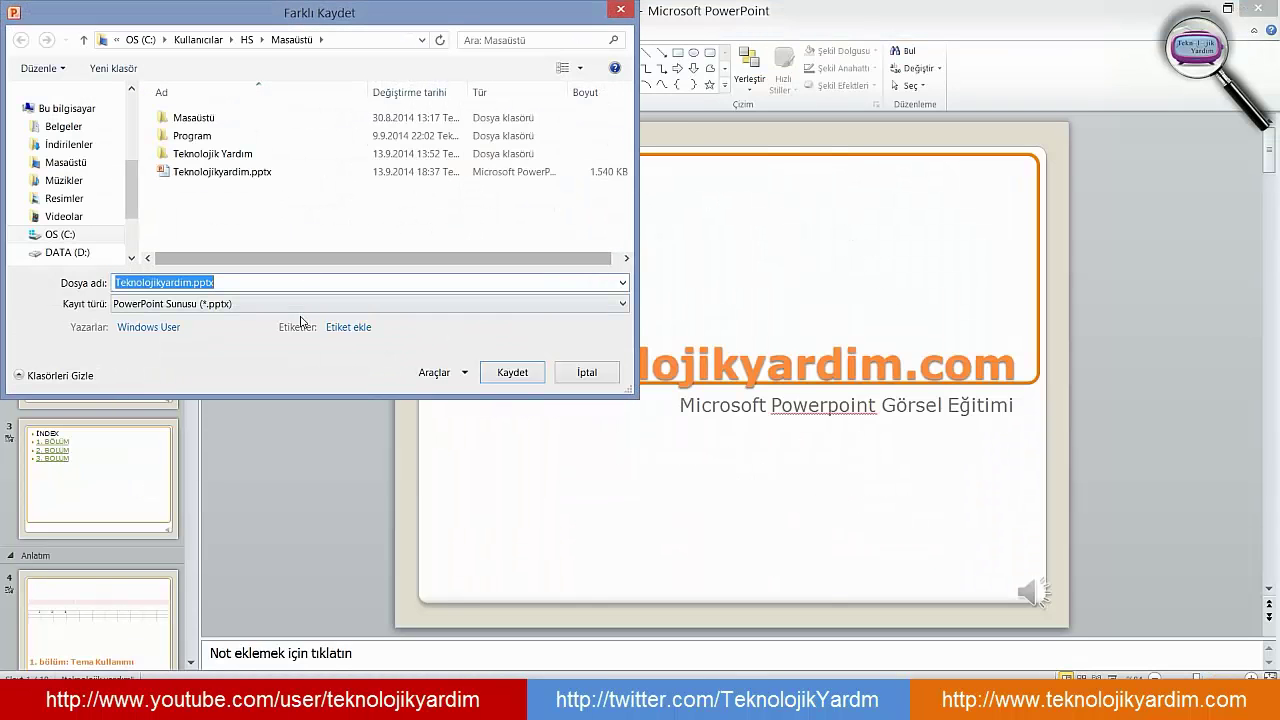
left_click(300, 305)
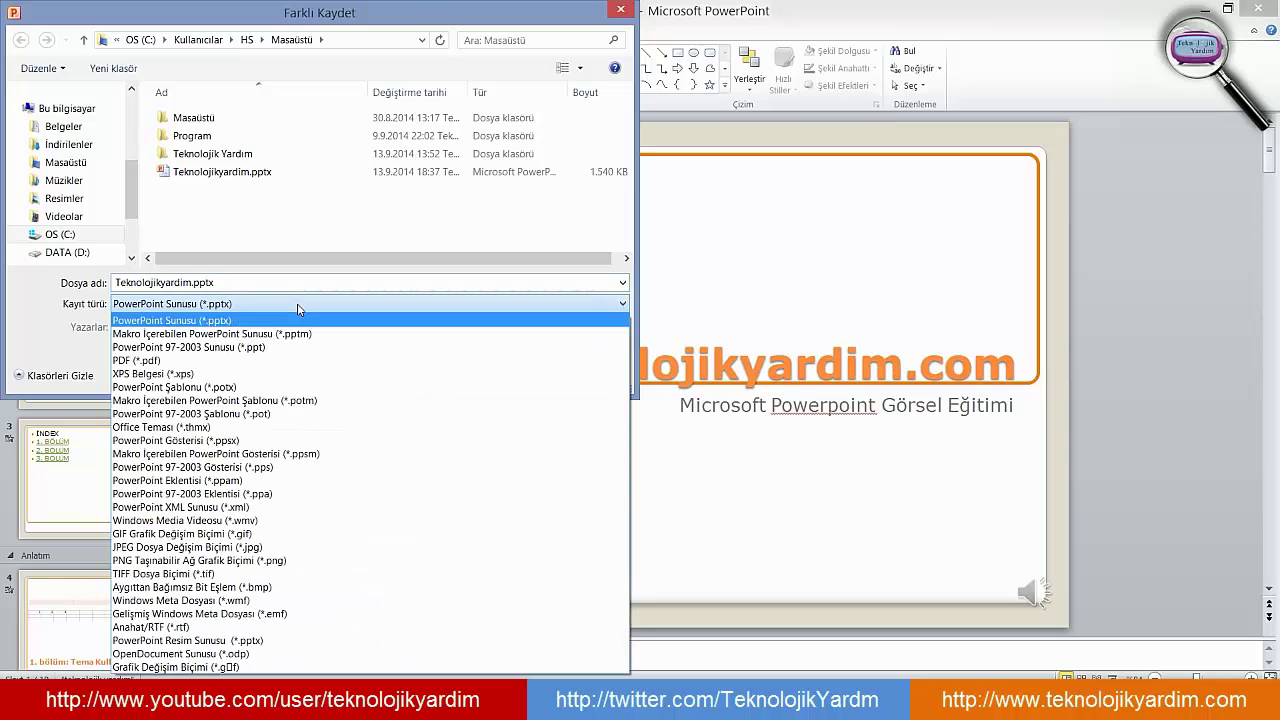
left_click(281, 361)
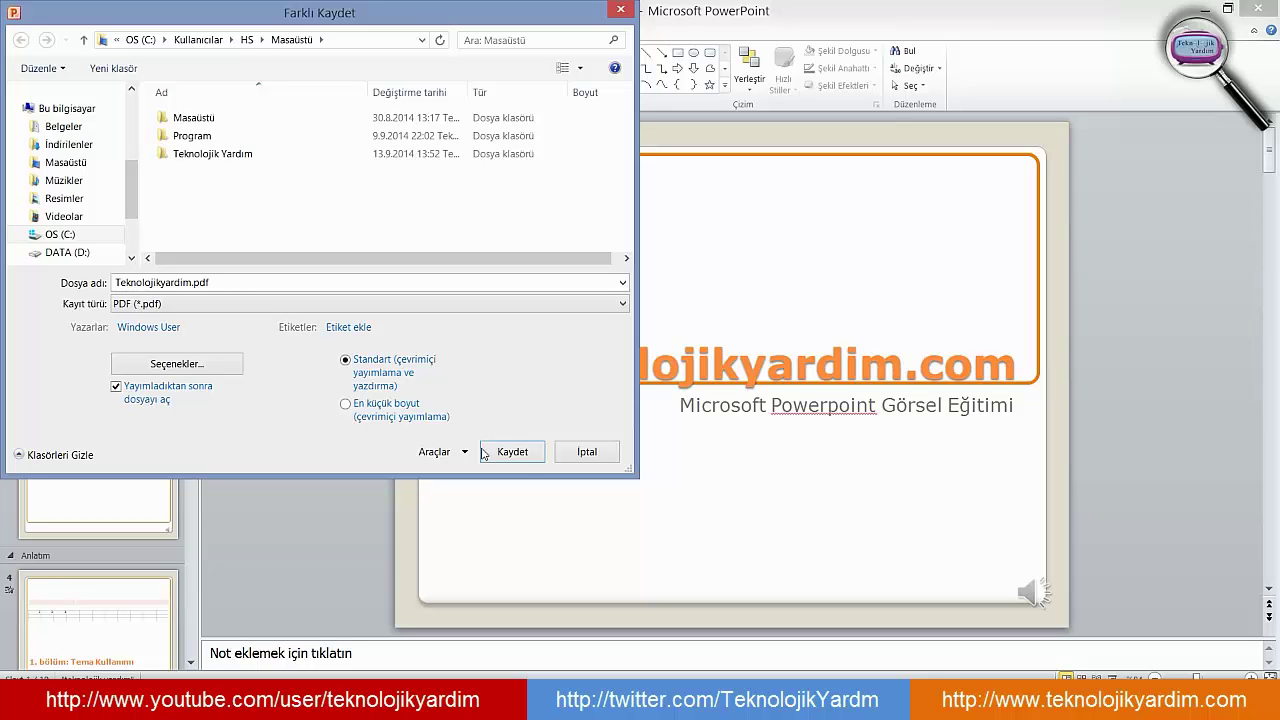
- Publish the standard PDF and scroll through its pages in Adobe Reader
left_click(518, 454)
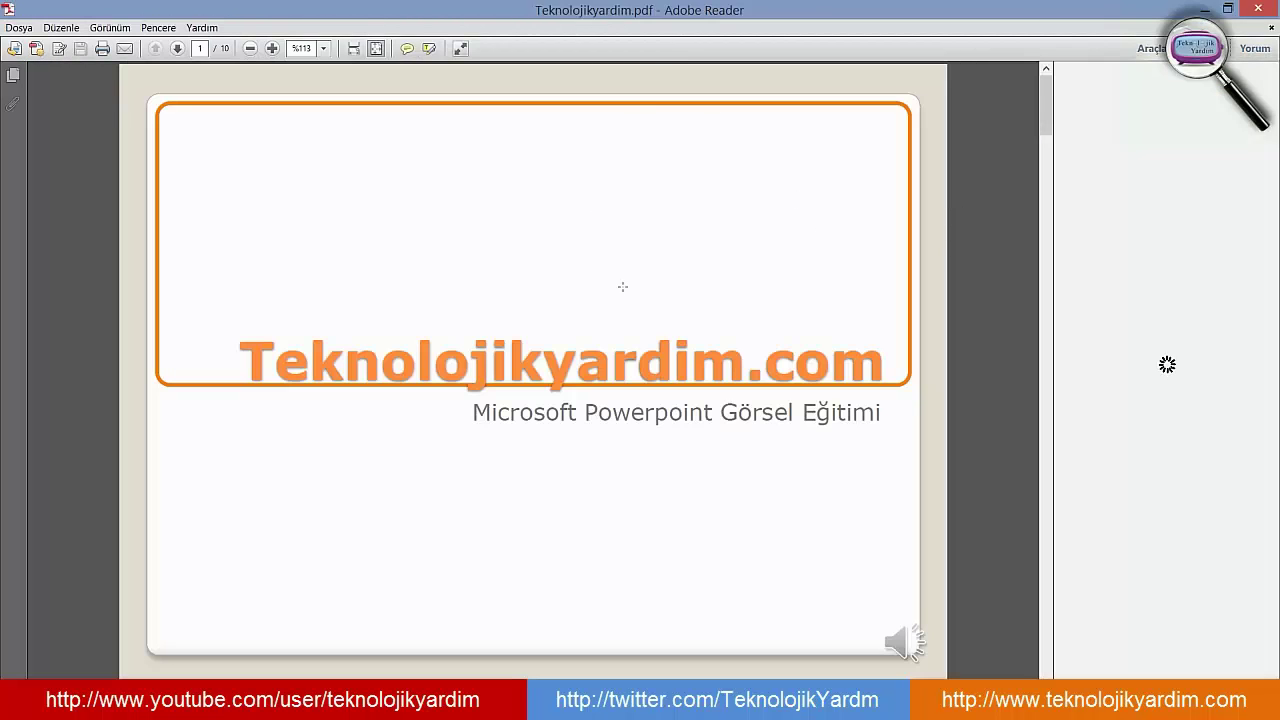
scroll(626, 297, "down", 5)
scroll(640, 303, "down", 2)
scroll(648, 308, "down", 4)
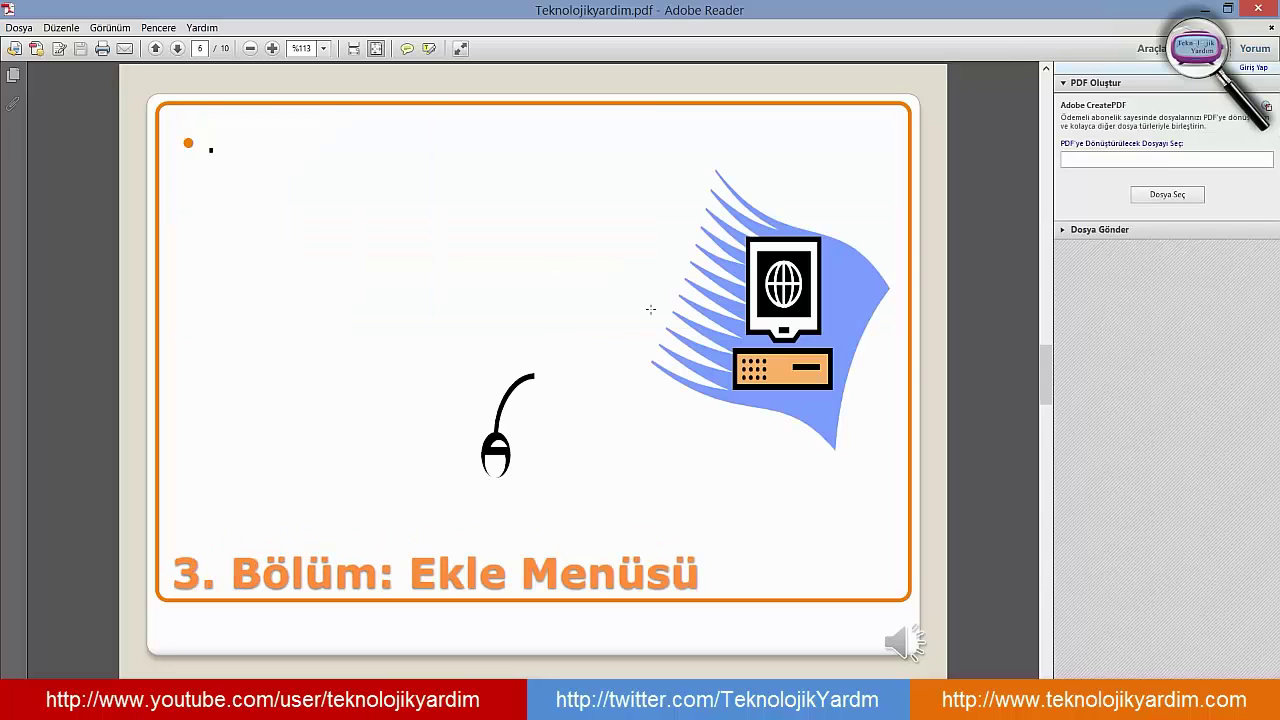
scroll(645, 312, "down", 2)
scroll(637, 341, "down", 2)
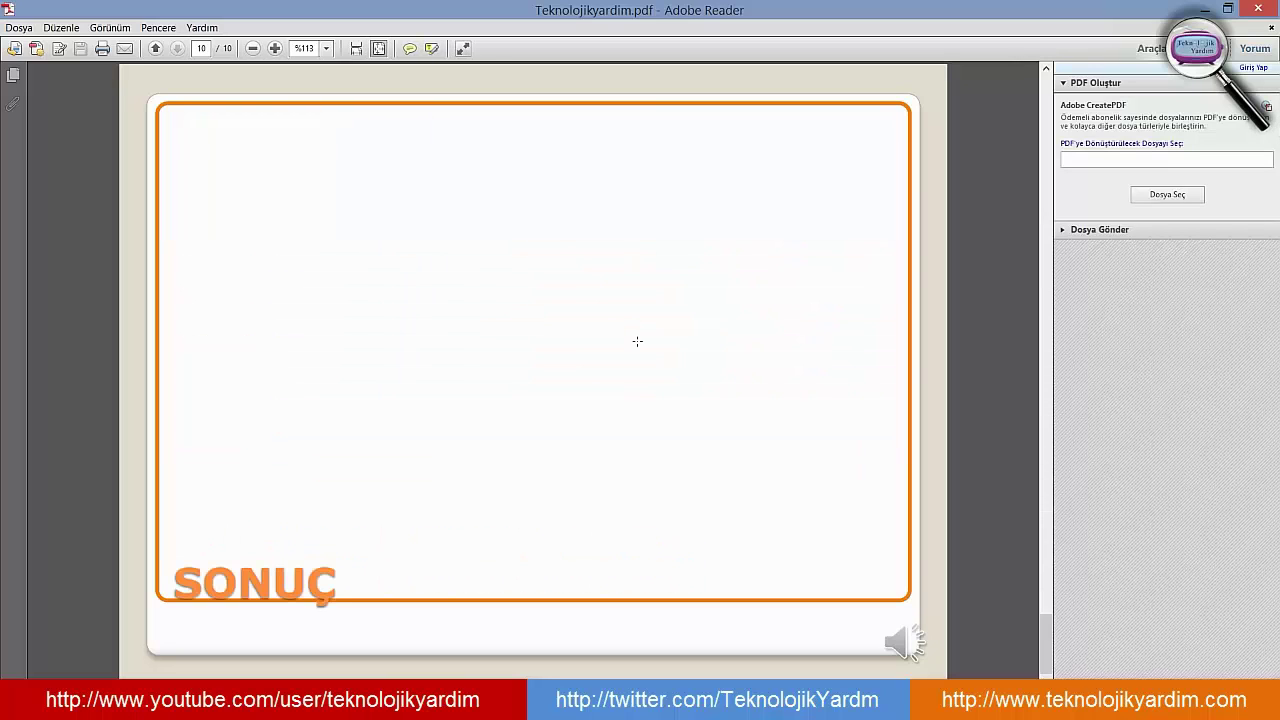
scroll(637, 341, "up", 2)
scroll(637, 341, "up", 2)
scroll(637, 341, "up", 3)
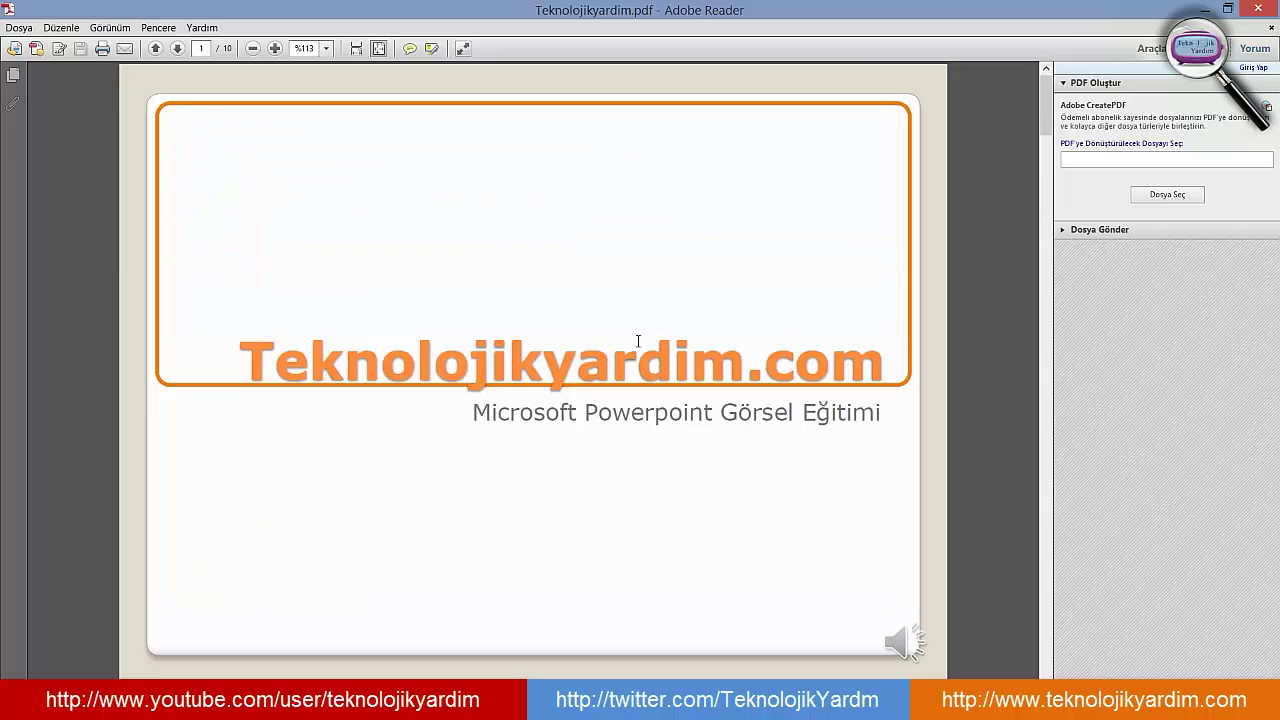
scroll(637, 341, "down", 1)
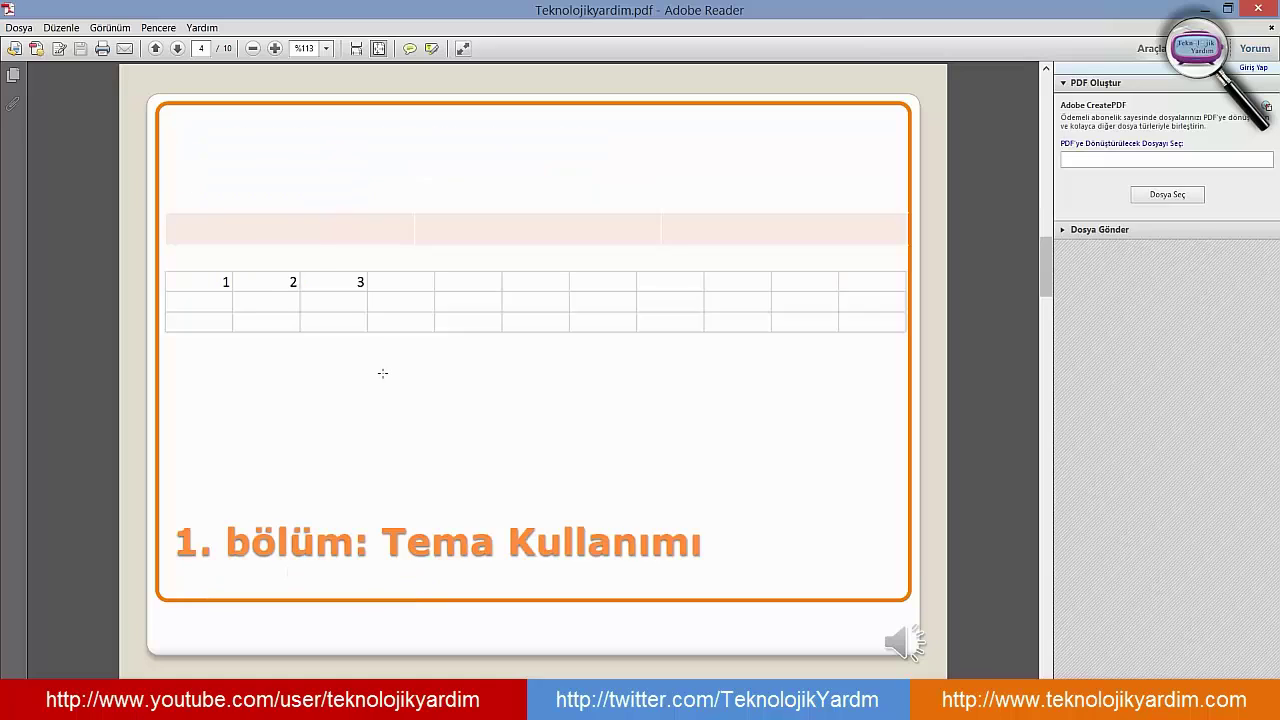
- From the INDEX page, follow the 3. BÖLÜM link, then close Adobe Reader
key("Left")
left_click(294, 266)
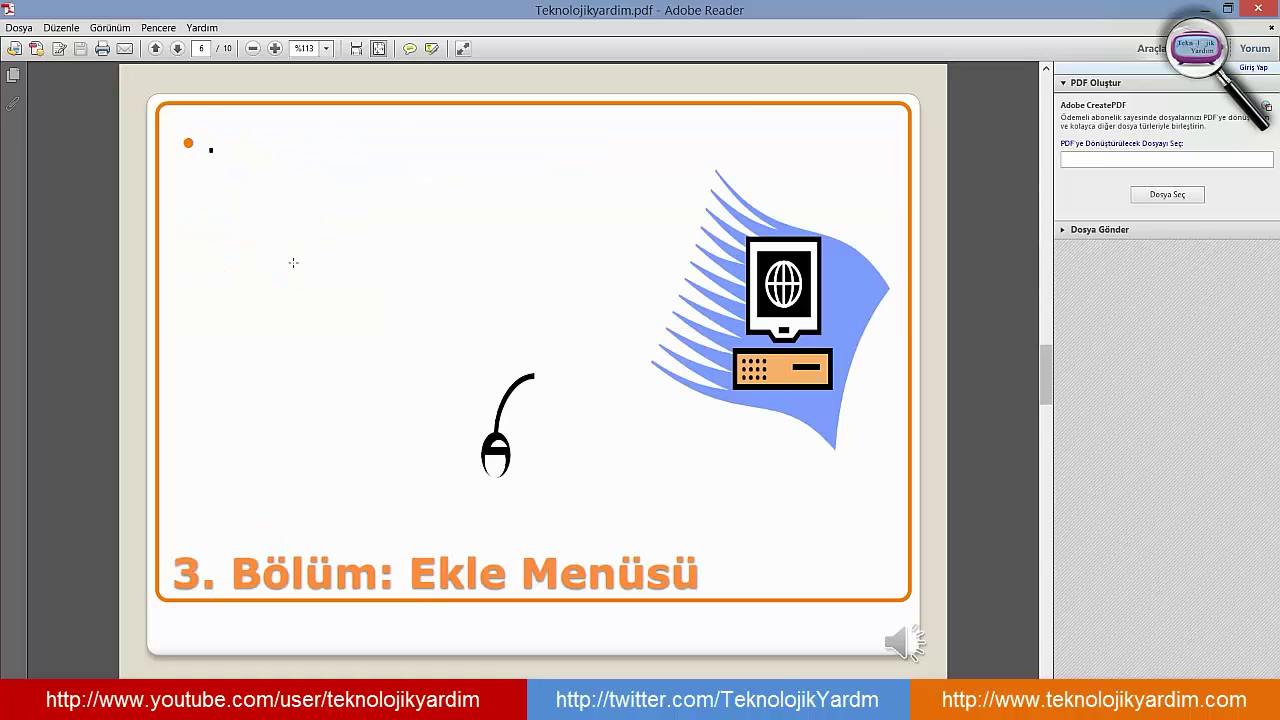
left_click(1257, 9)
- Check the presentation file's size (1.50 MB) in its Properties
left_click(36, 375)
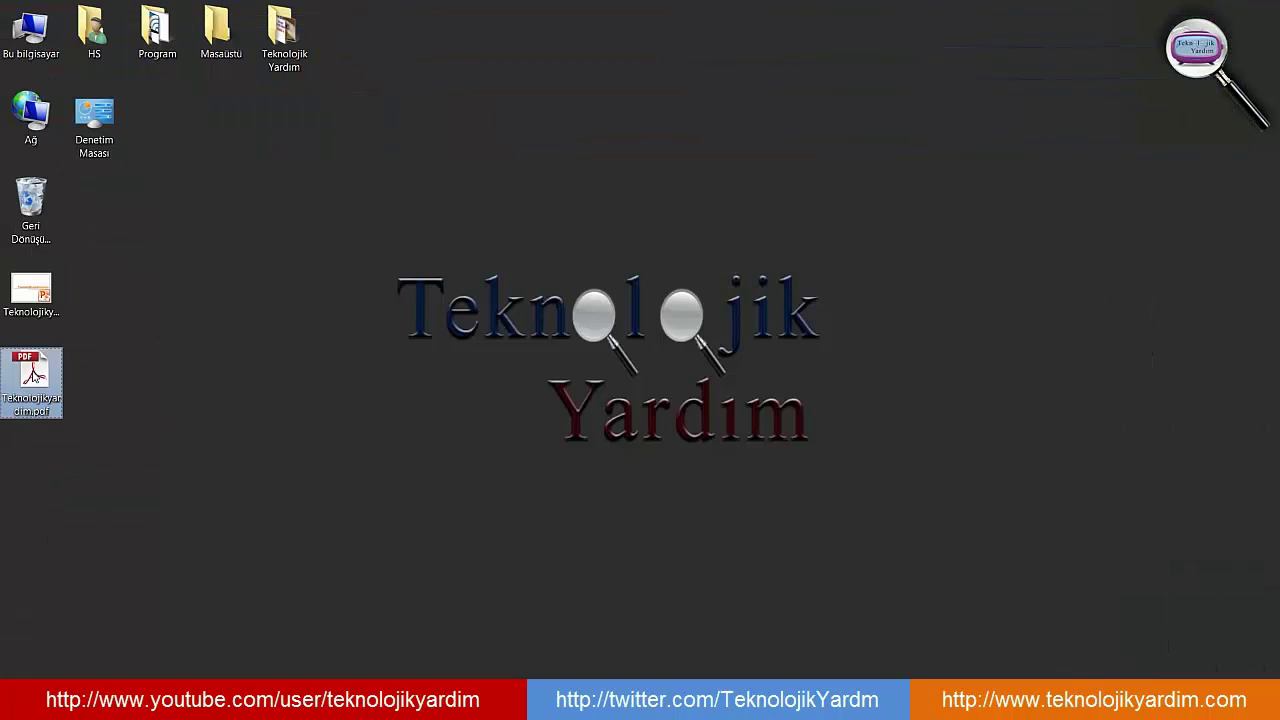
left_click(36, 302)
right_click(36, 302)
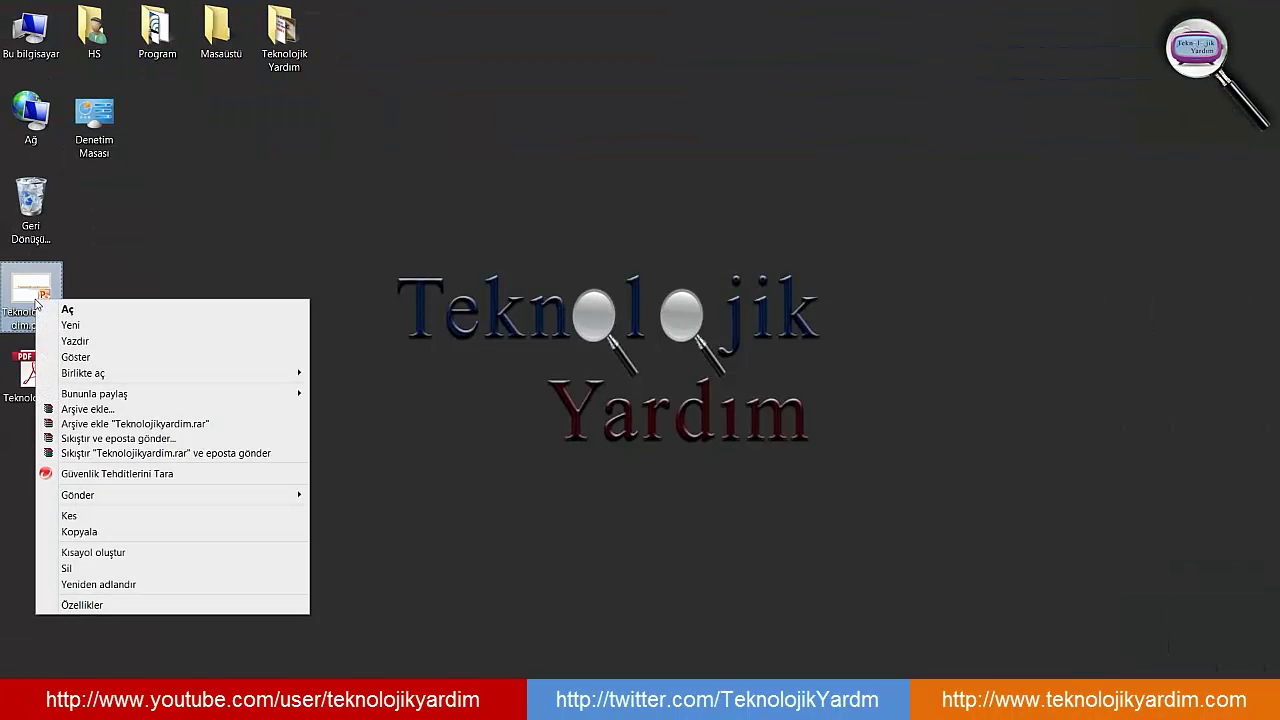
left_click(106, 606)
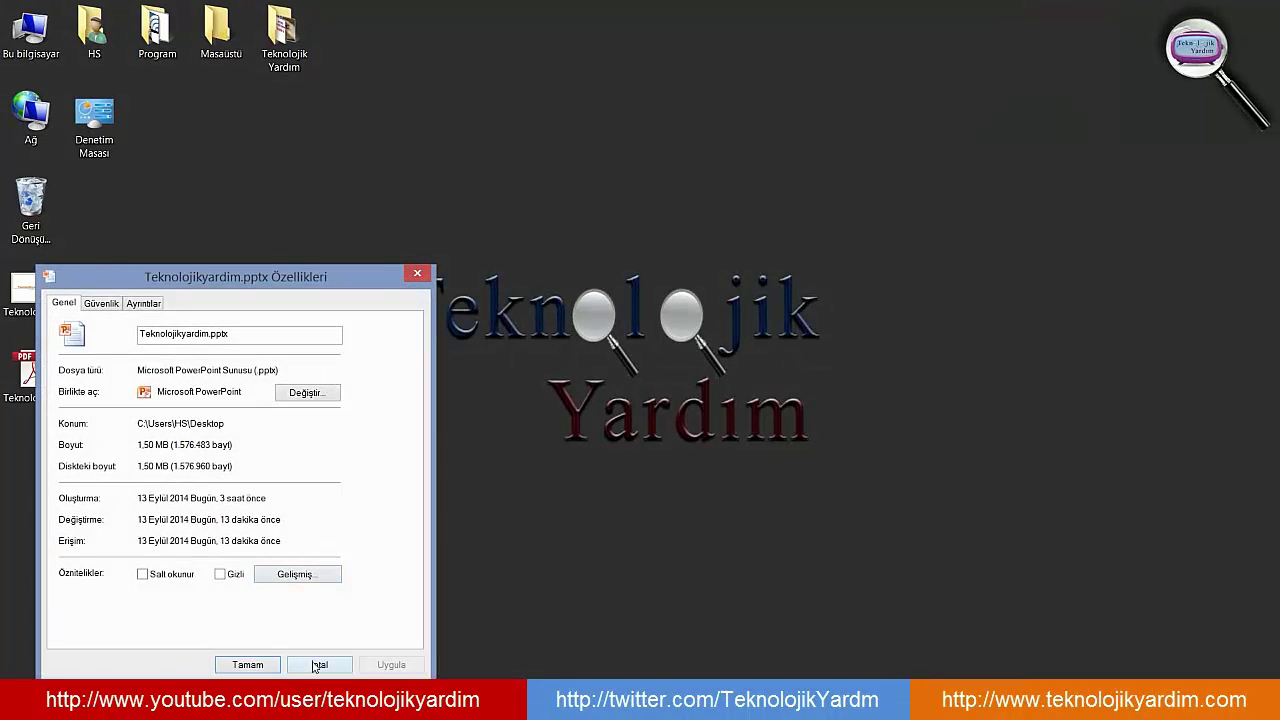
left_click(316, 665)
- Check the PDF's size (452,057 bytes) in its Properties
right_click(39, 376)
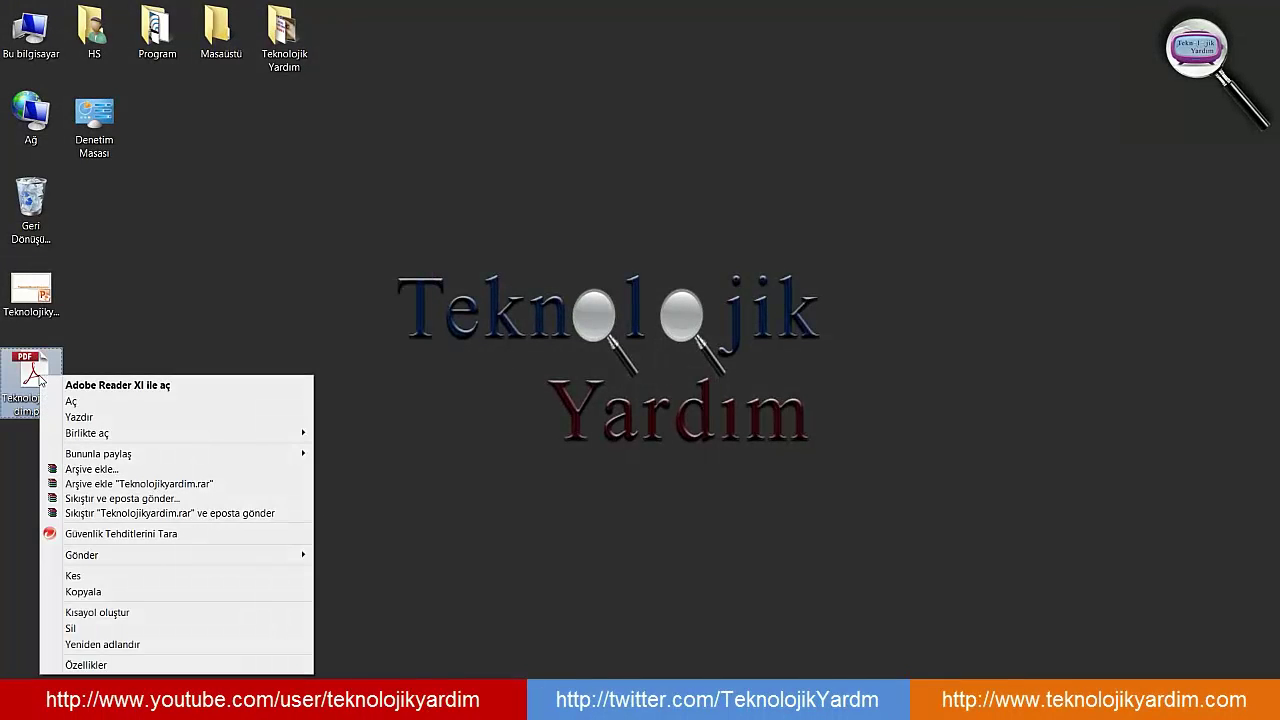
left_click(156, 664)
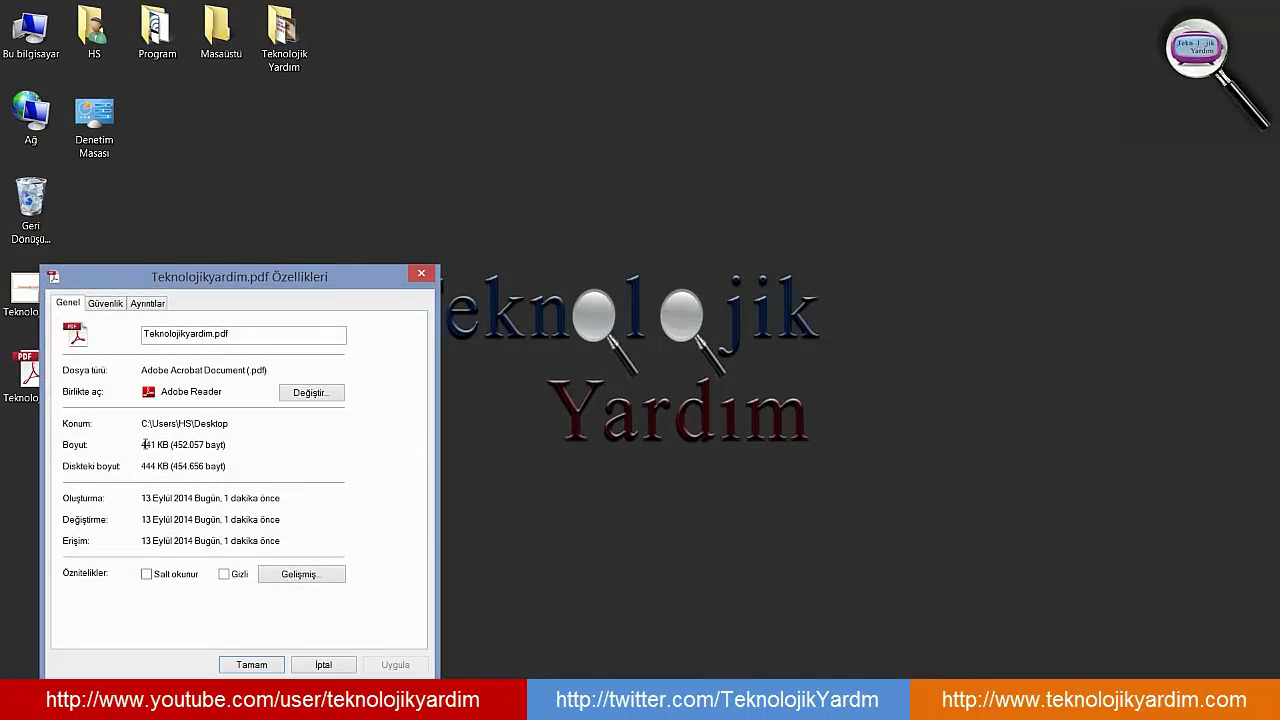
left_click(333, 665)
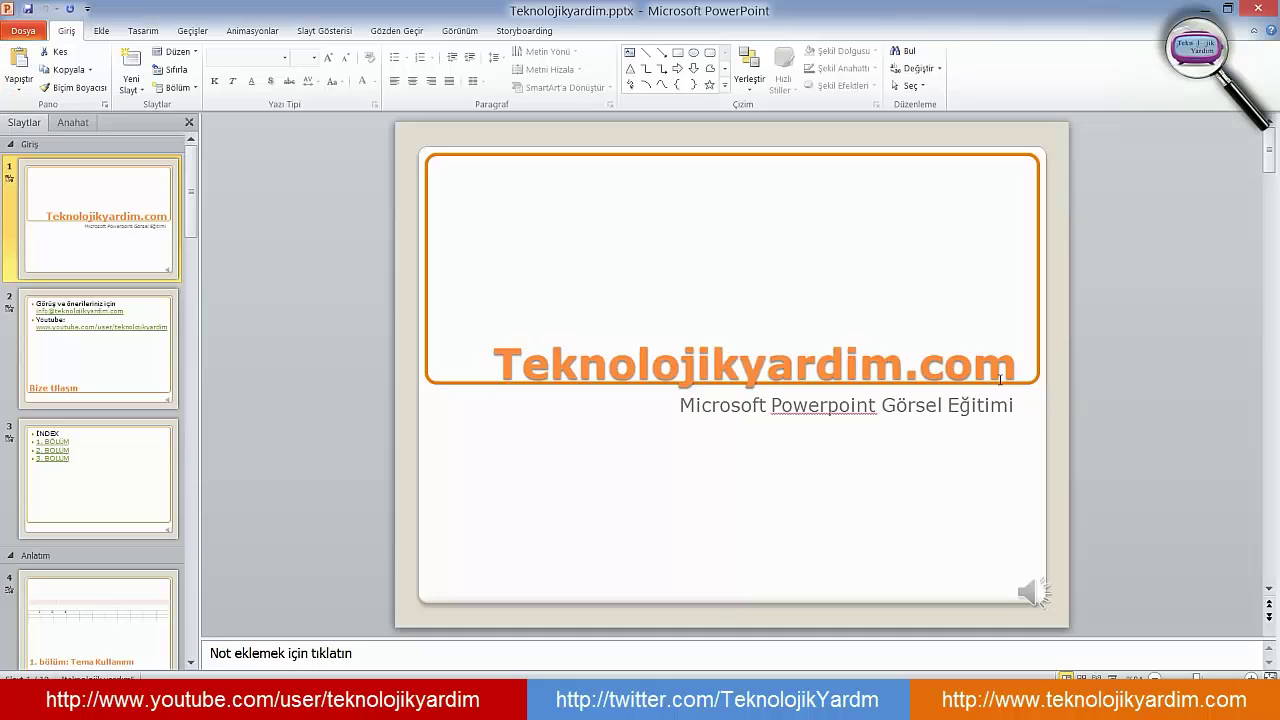
- In Save As, choose PDF with the minimum-size (En küçük boyut) option and save
left_click(38, 33)
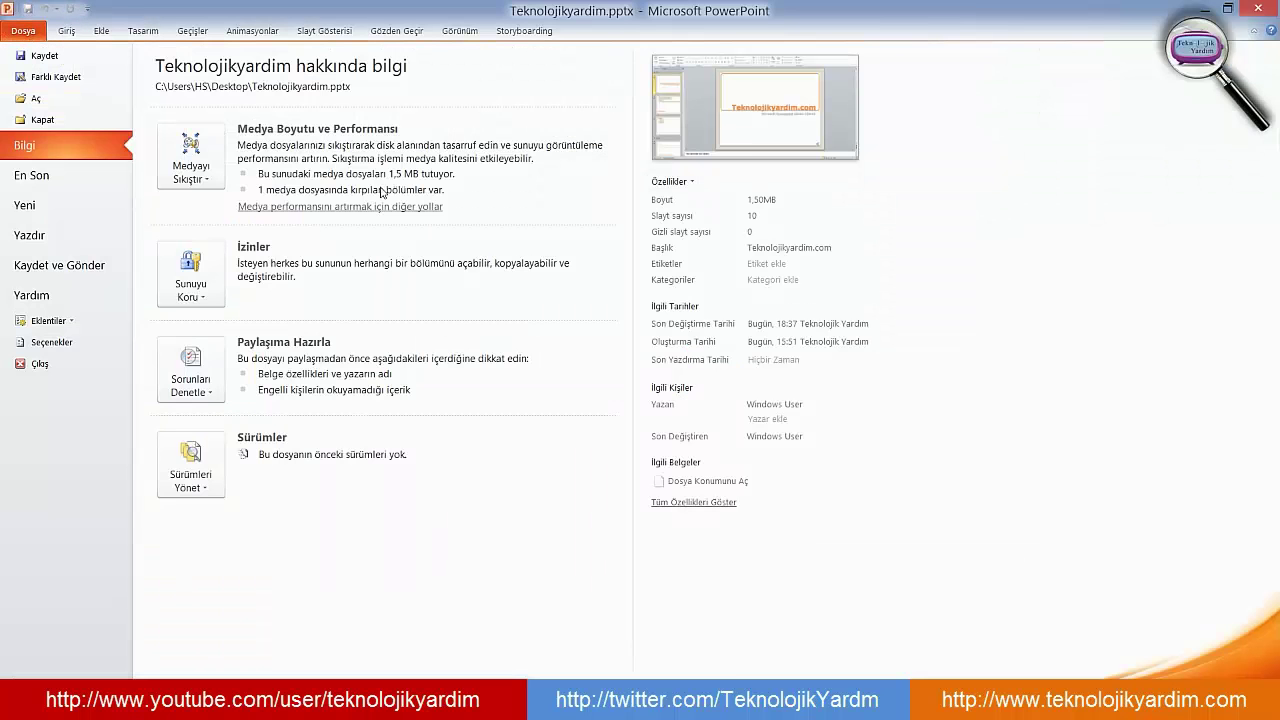
left_click(56, 77)
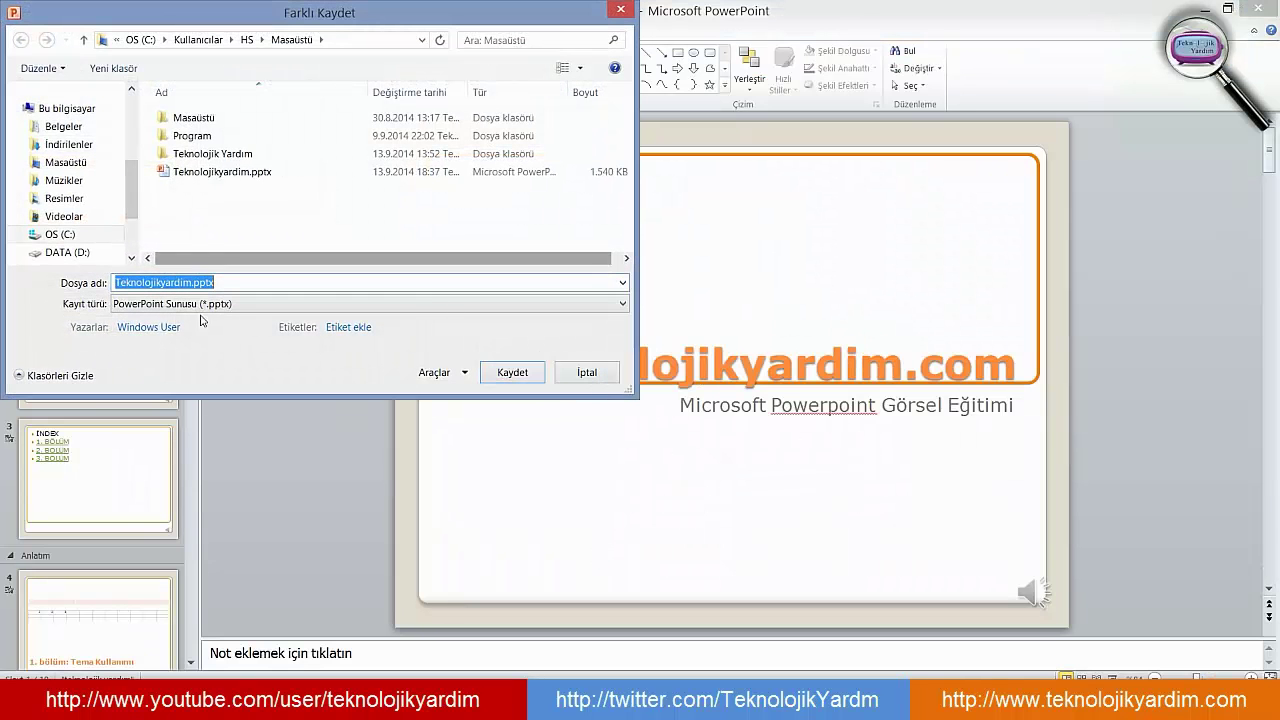
left_click(236, 308)
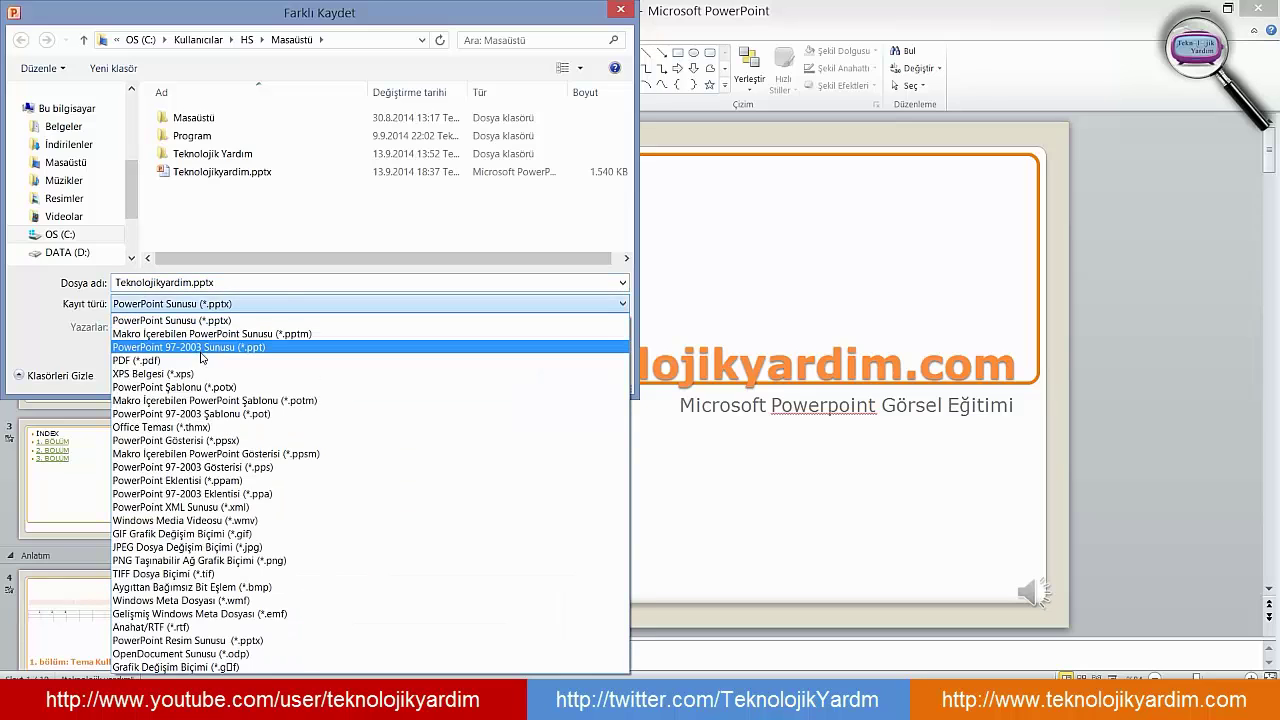
left_click(238, 368)
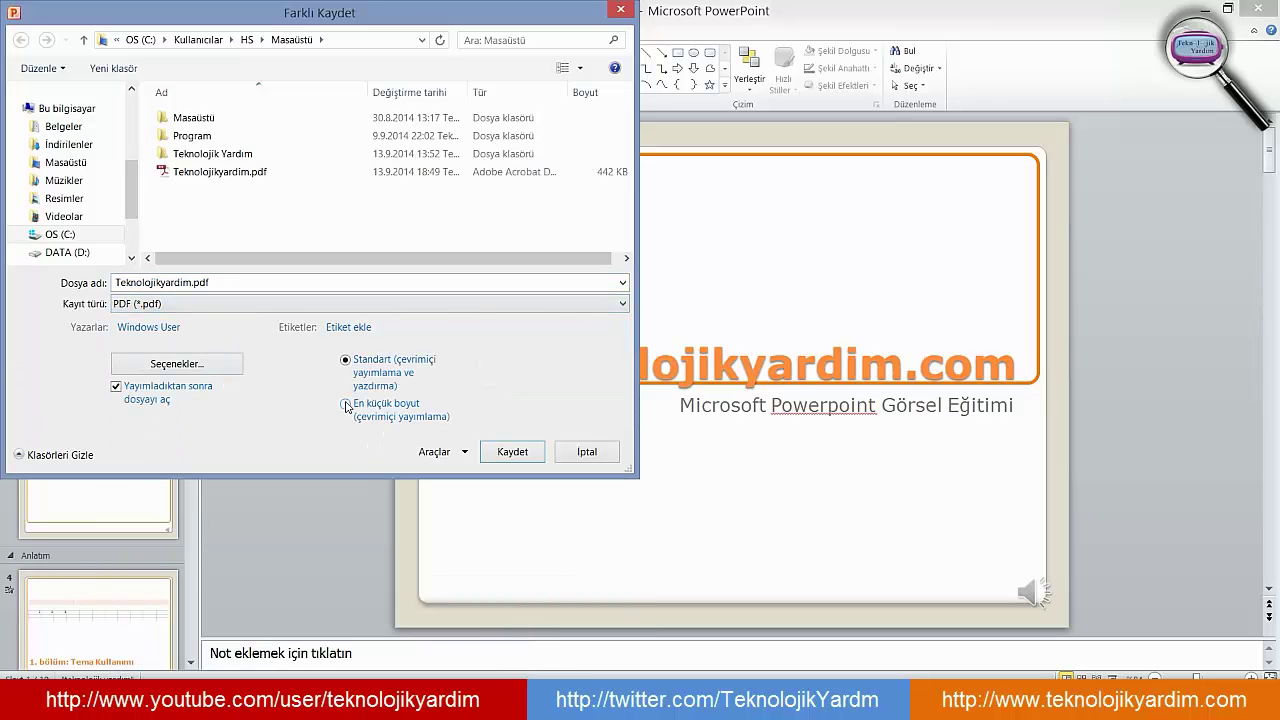
left_click(346, 404)
left_click(513, 452)
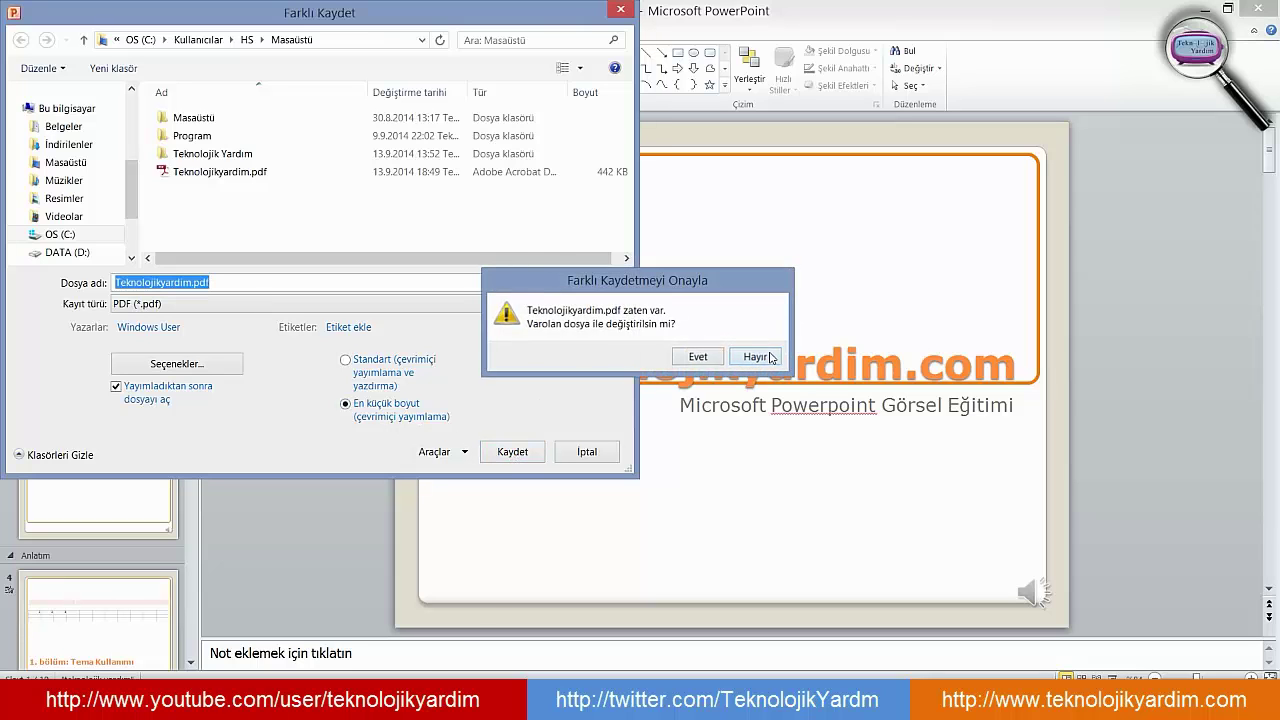
- Decline overwriting Teknolojikyardim.pdf and save instead as Teknolojikyardim2.pdf
left_click(757, 356)
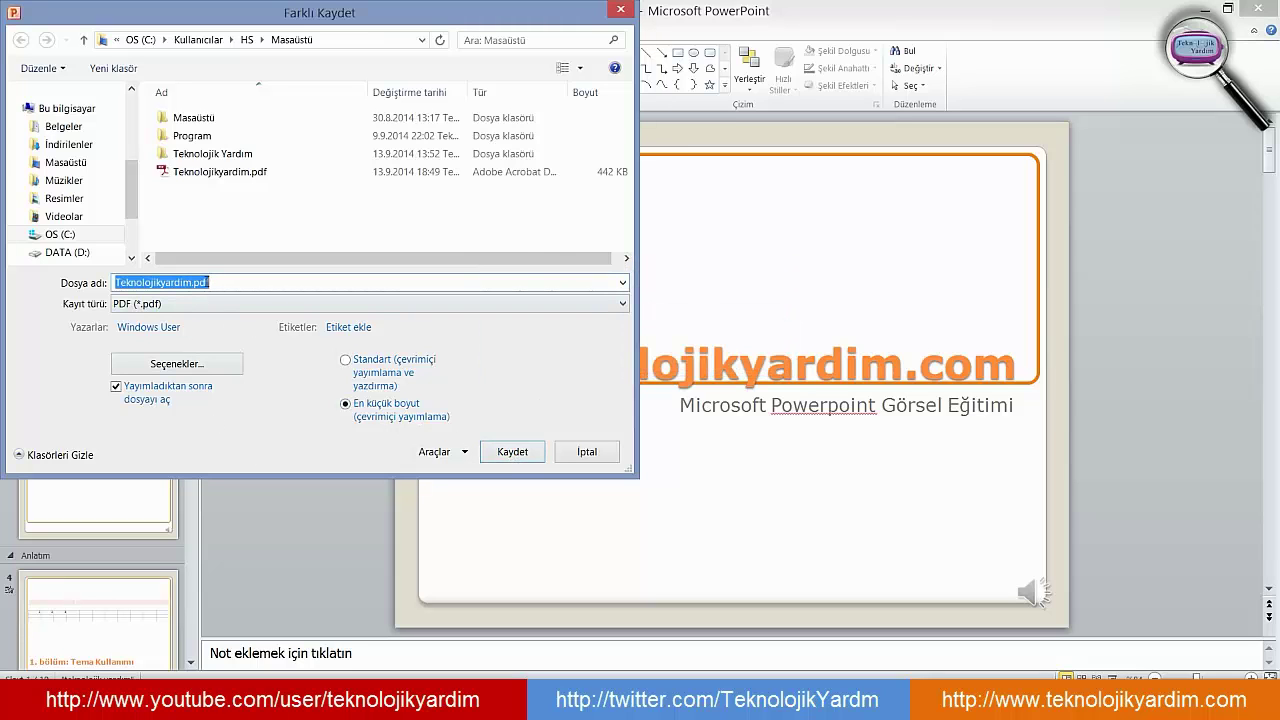
left_click(192, 284)
type("2")
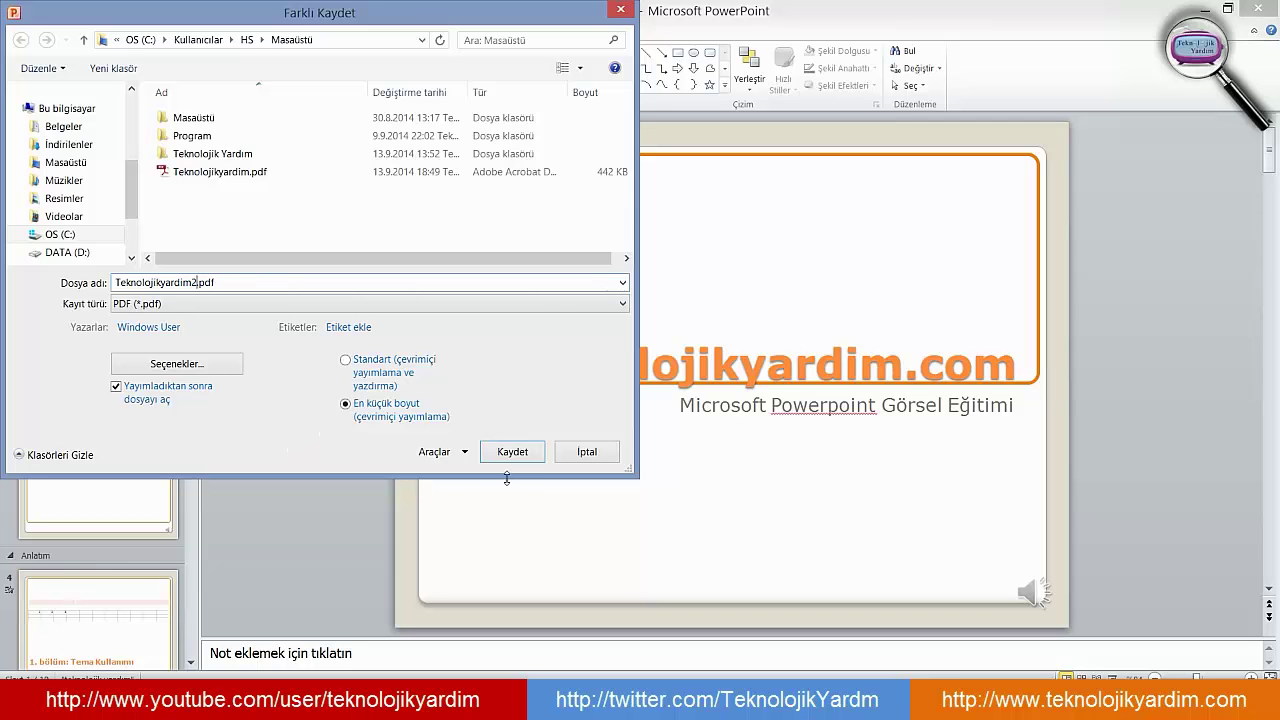
left_click(510, 455)
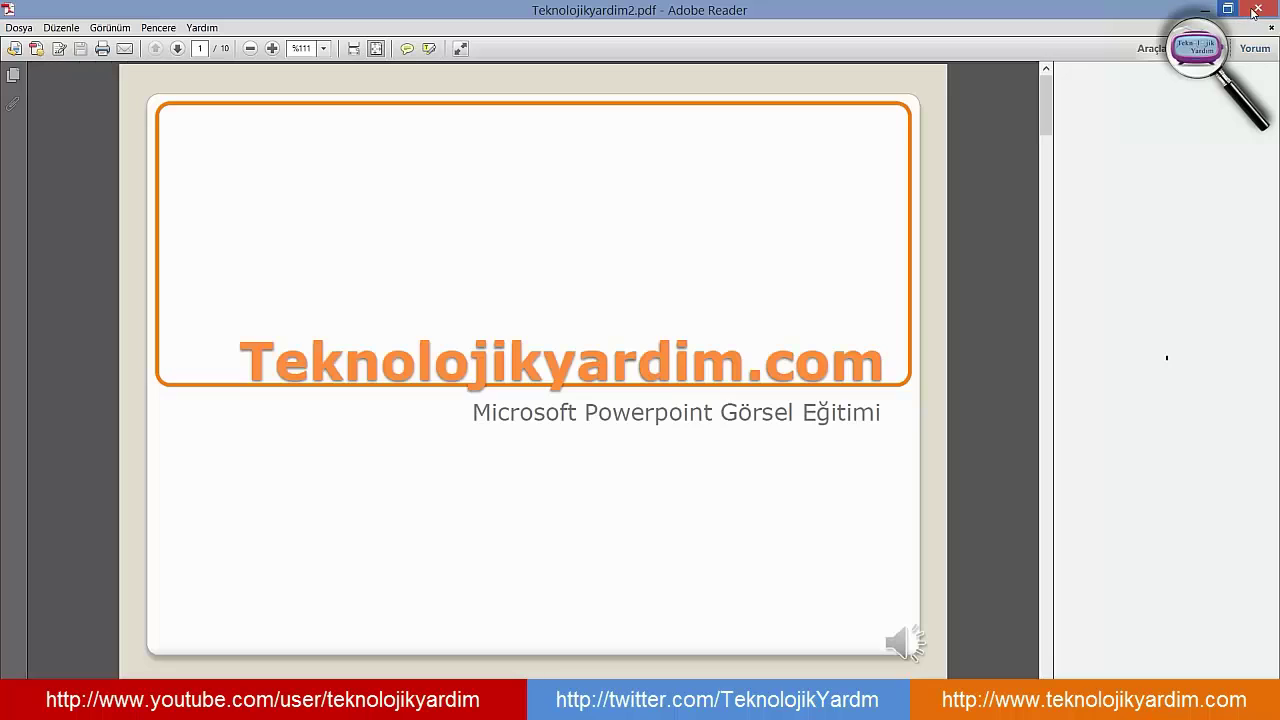
- Scroll through Teknolojikyardim2.pdf from page 1 down to page 10
scroll(700, 390, "down", 2)
scroll(680, 410, "down", 2)
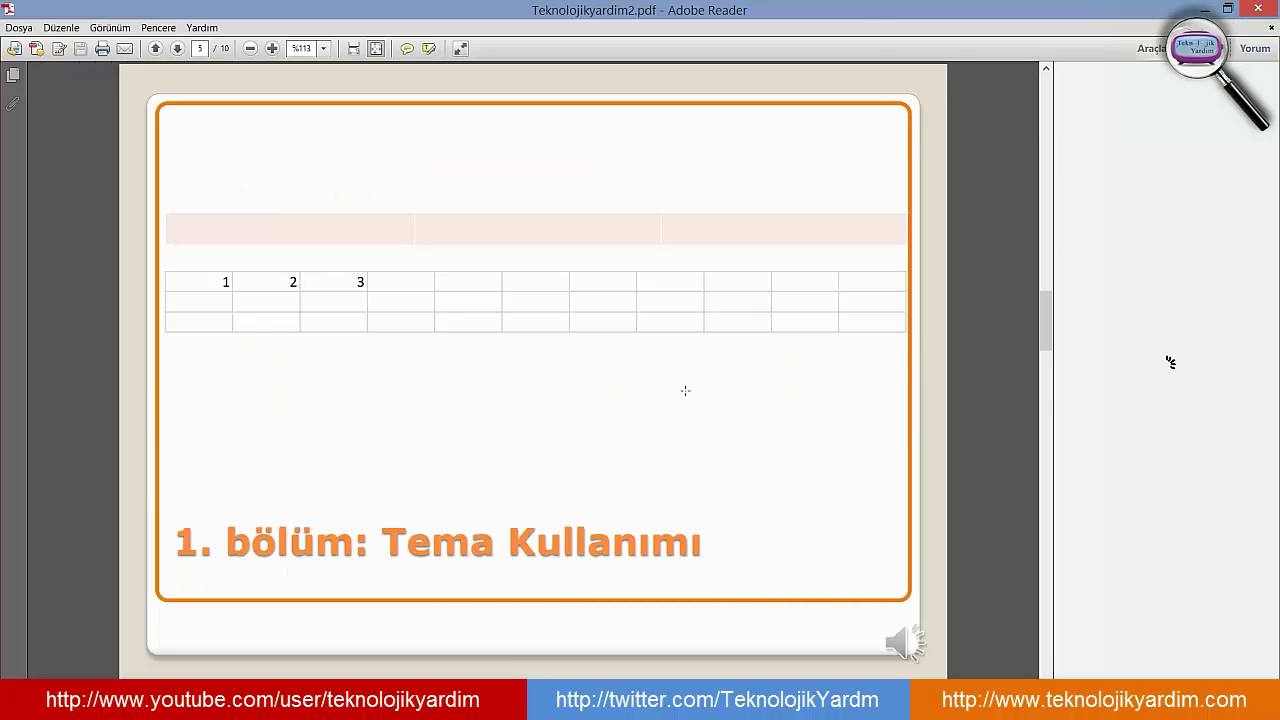
scroll(686, 391, "down", 2)
scroll(687, 387, "down", 2)
scroll(687, 387, "down", 2)
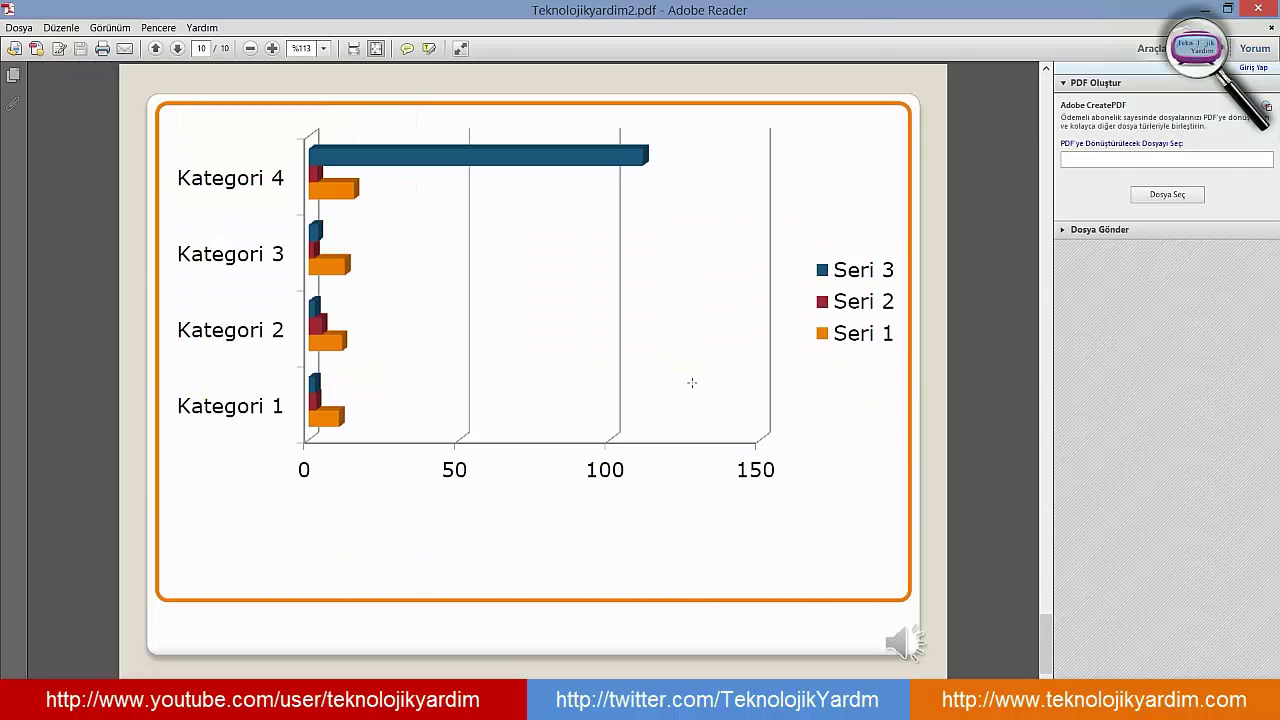
scroll(690, 381, "down", 4)
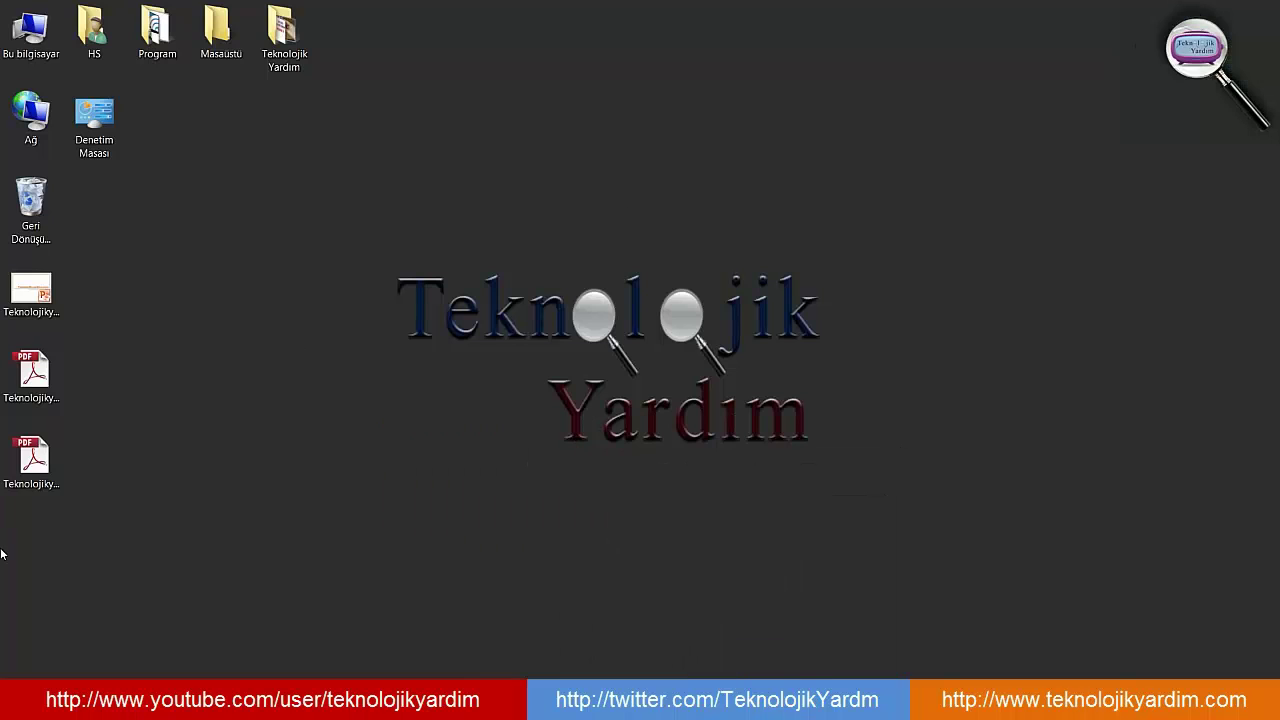
left_click(30, 465)
right_click(33, 451)
left_click(80, 441)
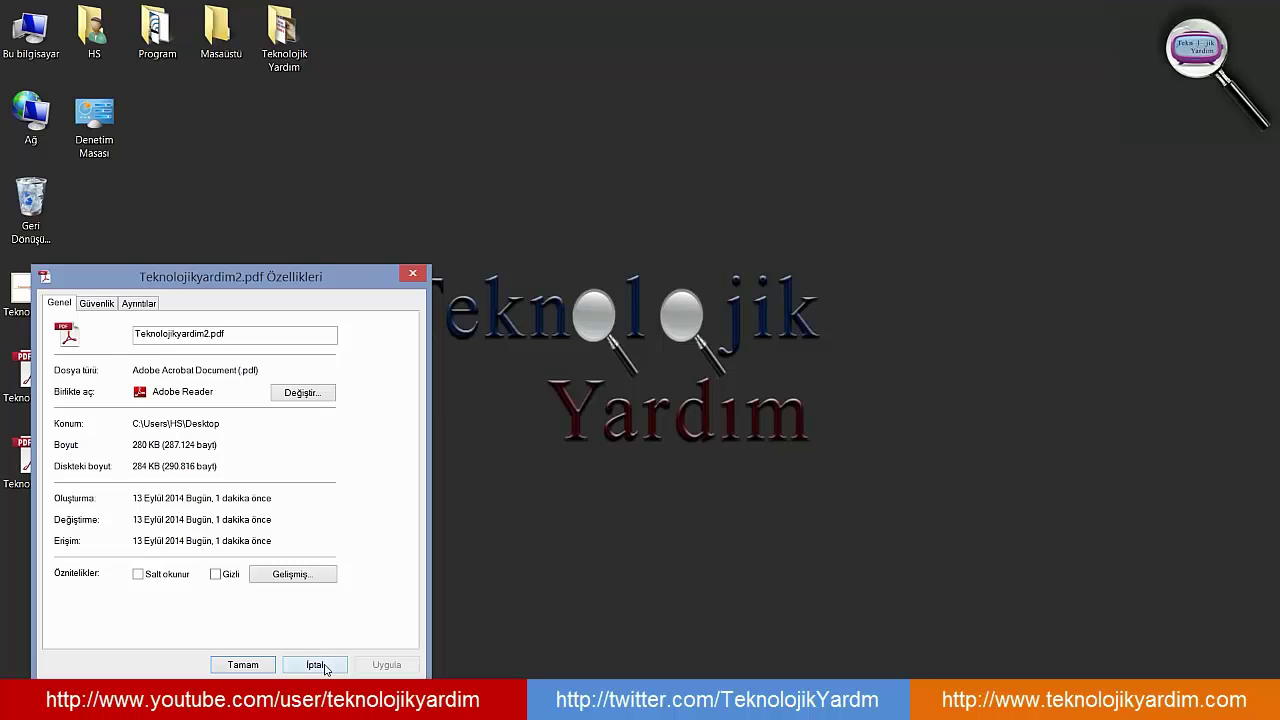
left_click(315, 665)
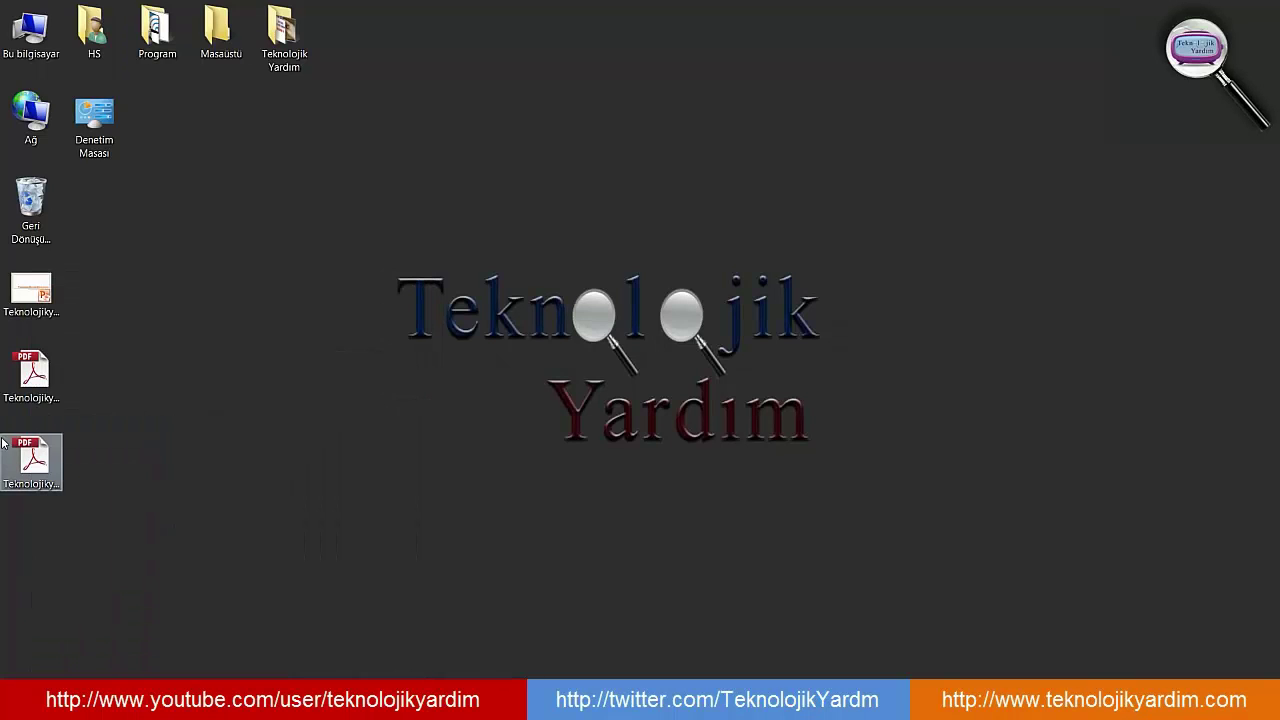
left_click(323, 394)
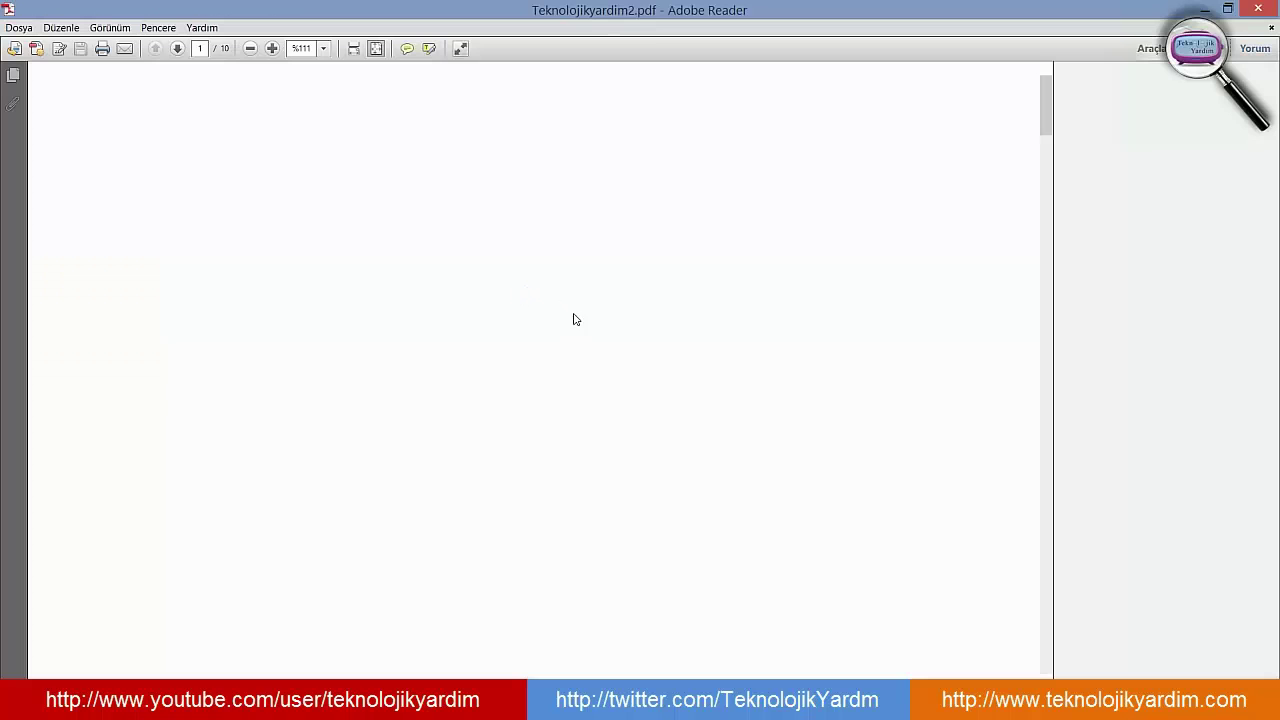
- Page down twice through Teknolojikyardim2.pdf to the 3. Bölüm page, then close Reader
key("Page_Down")
key("Page_Down")
key("Page_Down")
key("Page_Down")
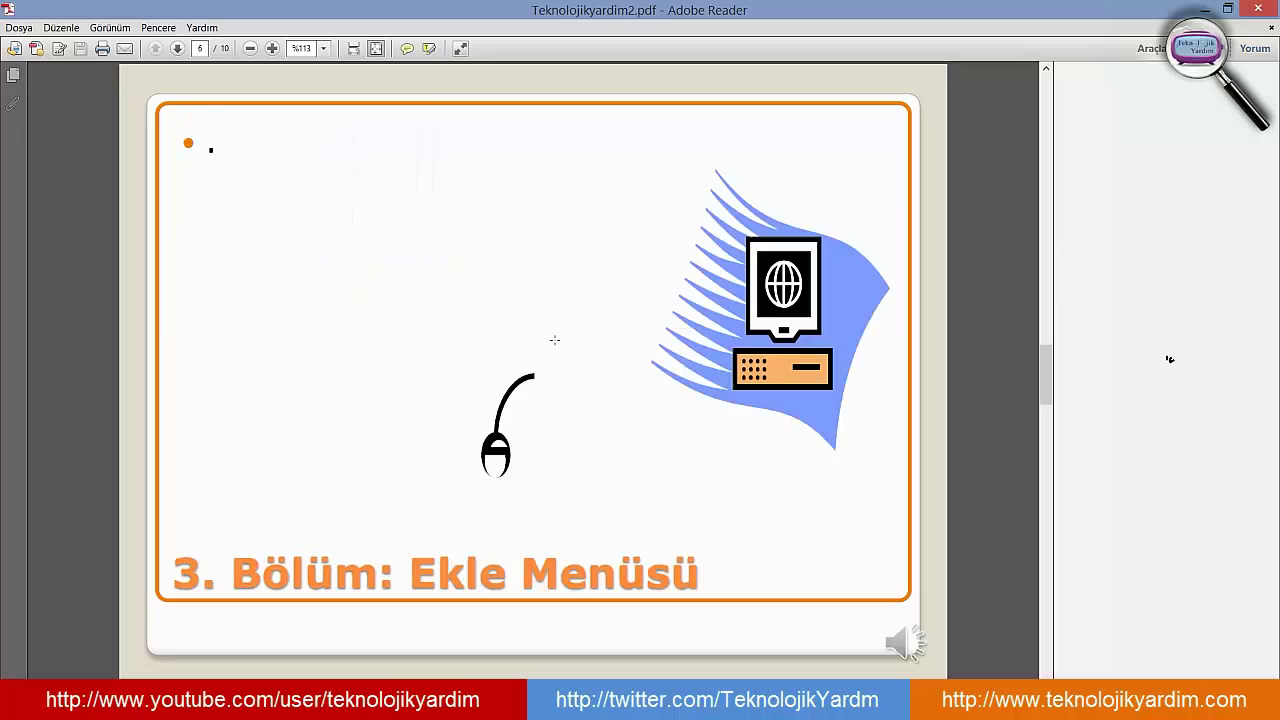
key("Page_Down")
key("Page_Down")
key("Page_Down")
key("Page_Down")
left_click(1258, 8)
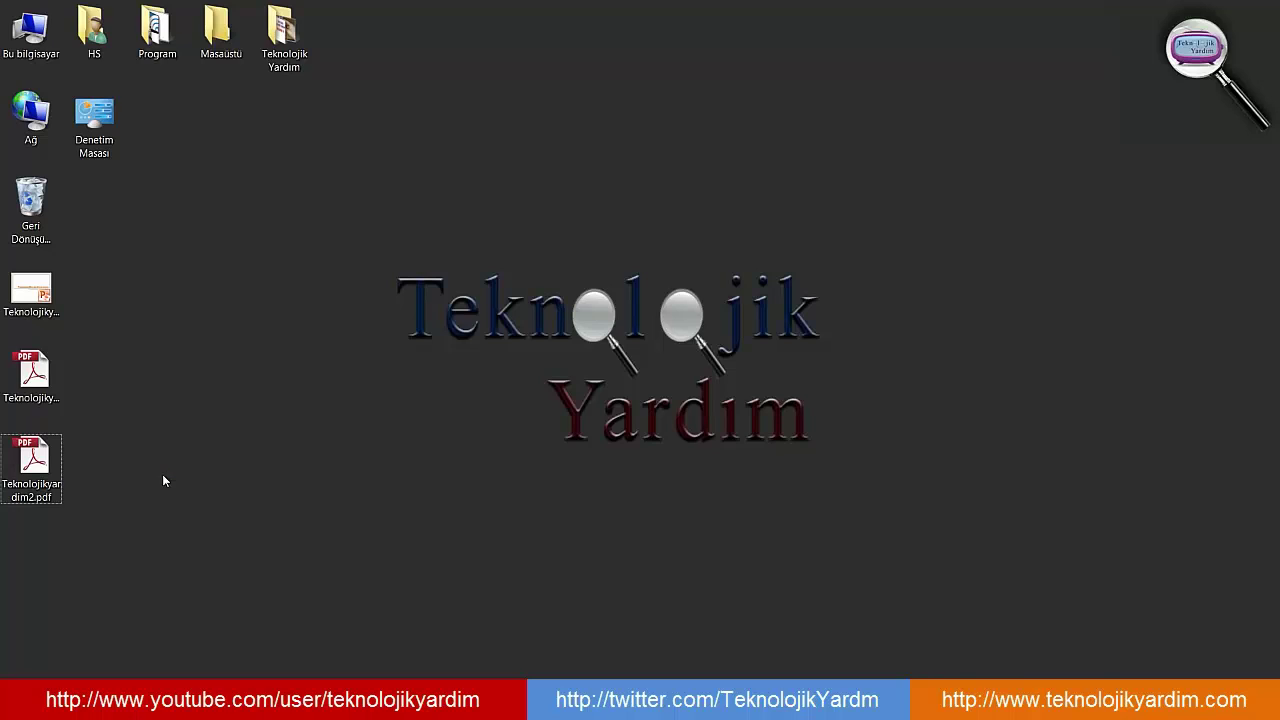
- Reopen Teknolojikyardim2.pdf, select the page 9 chart's Kategori 4 and Seri labels, then close Reader
double_click(31, 460)
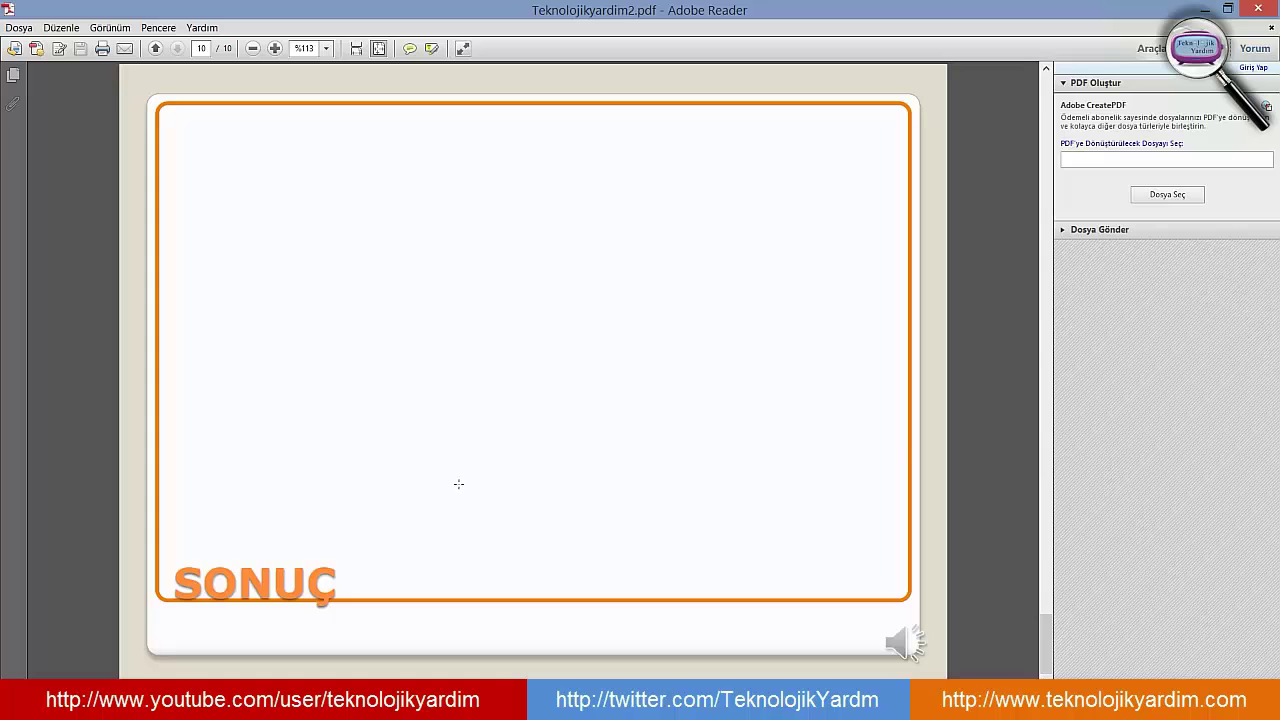
scroll(459, 484, "up", 2)
scroll(459, 484, "up", 1)
scroll(465, 470, "down", 2)
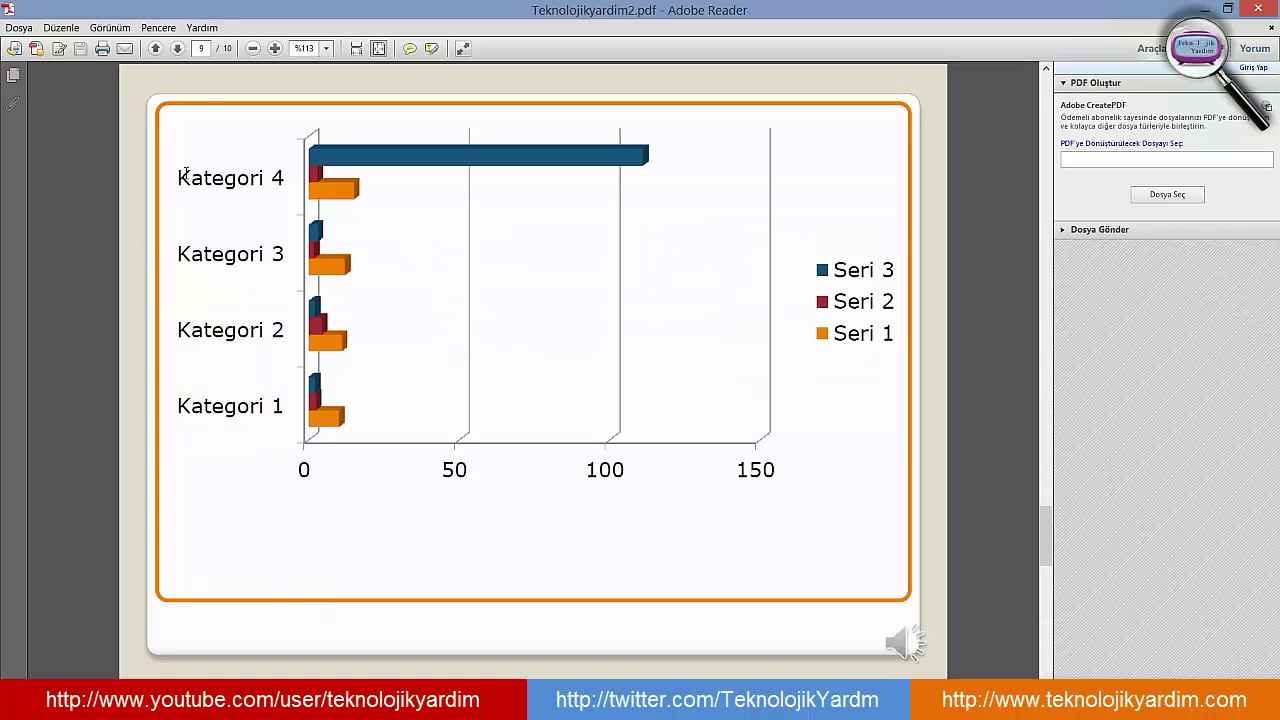
left_click_drag(185, 175, 889, 335)
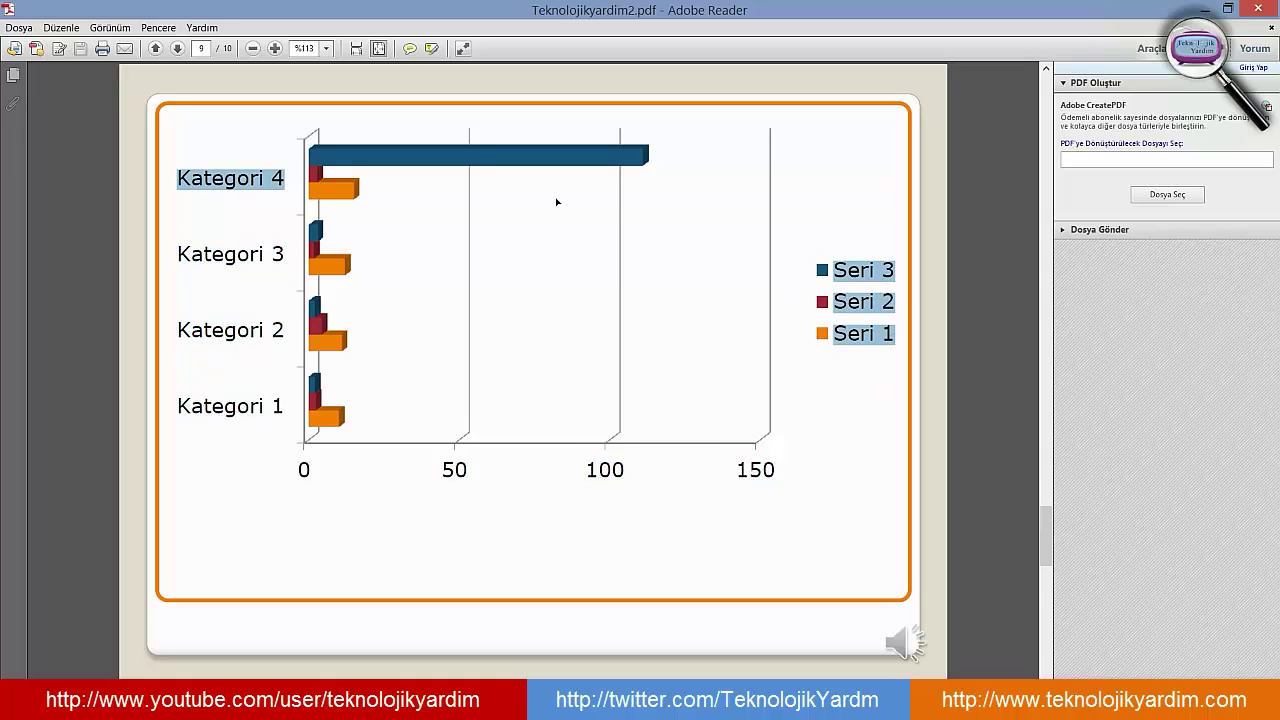
left_click(457, 200)
left_click(620, 251)
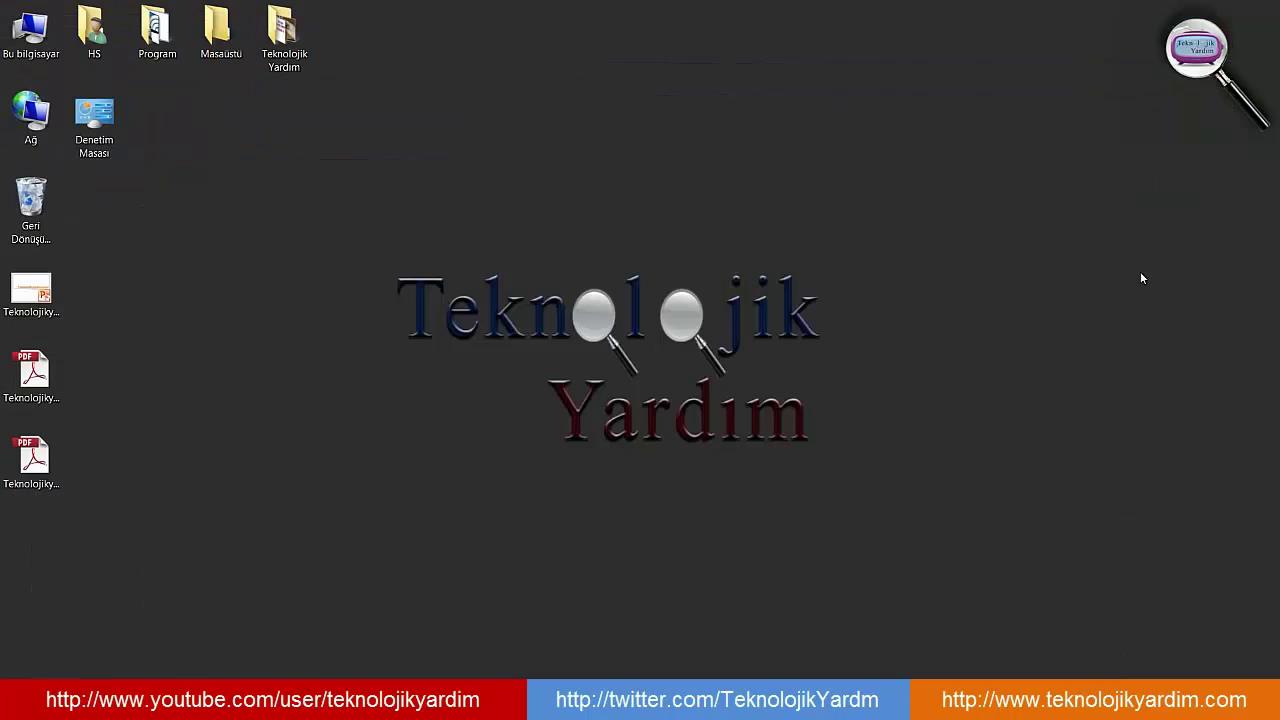
left_click(1257, 8)
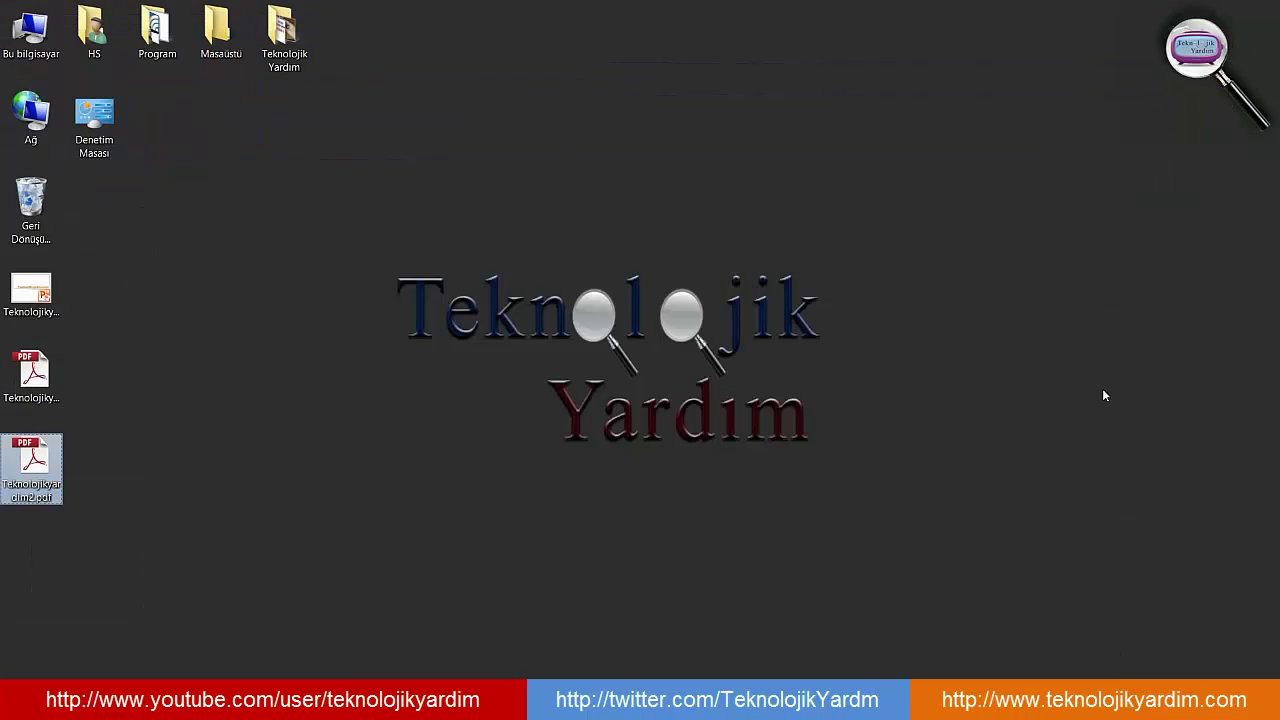